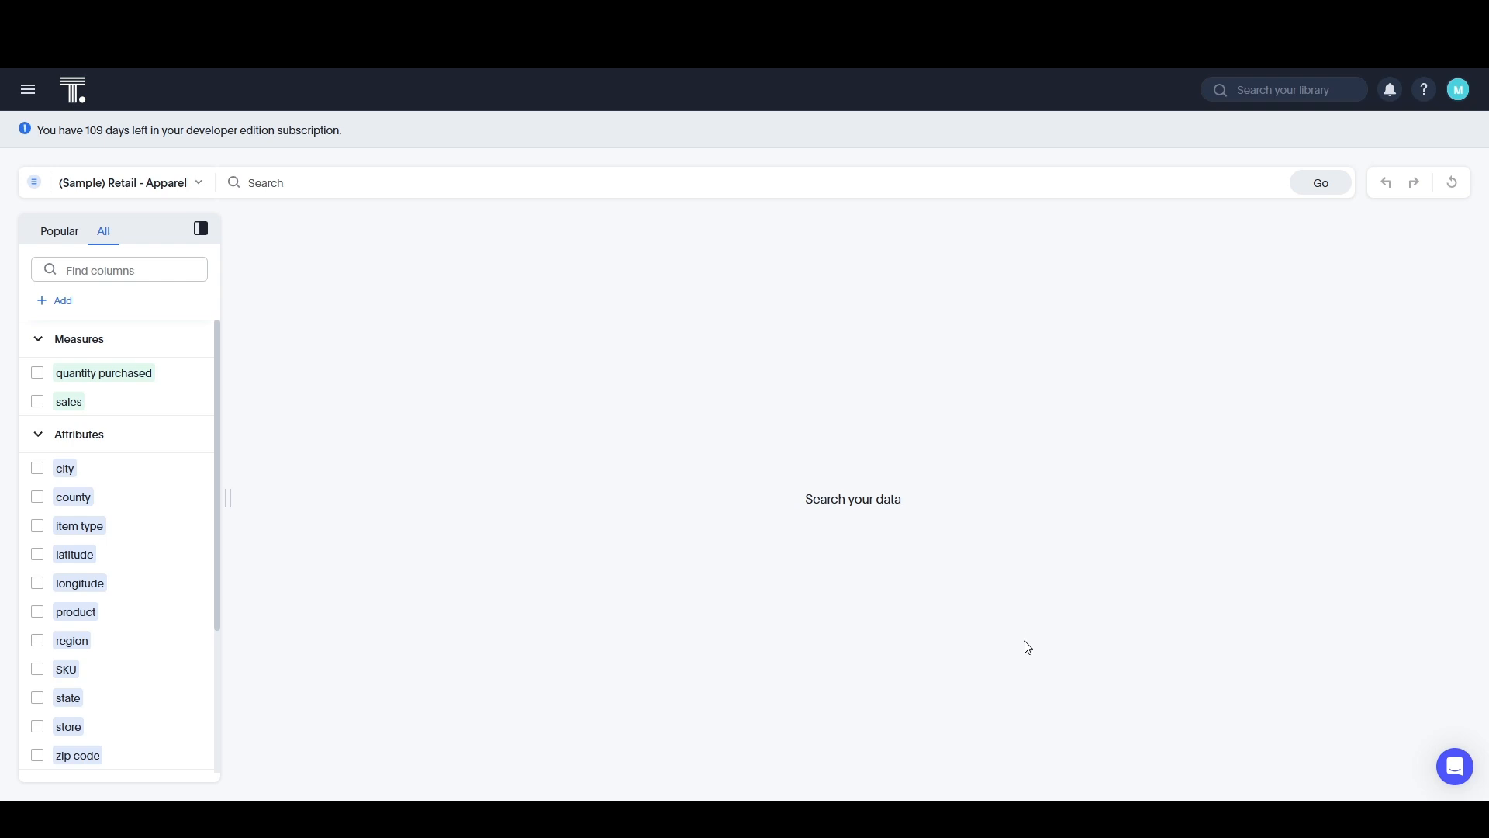
Search the retail apparel data for product and sales, and show the result as a table.
{"action": "left_click", "coordinate": [36, 612]}
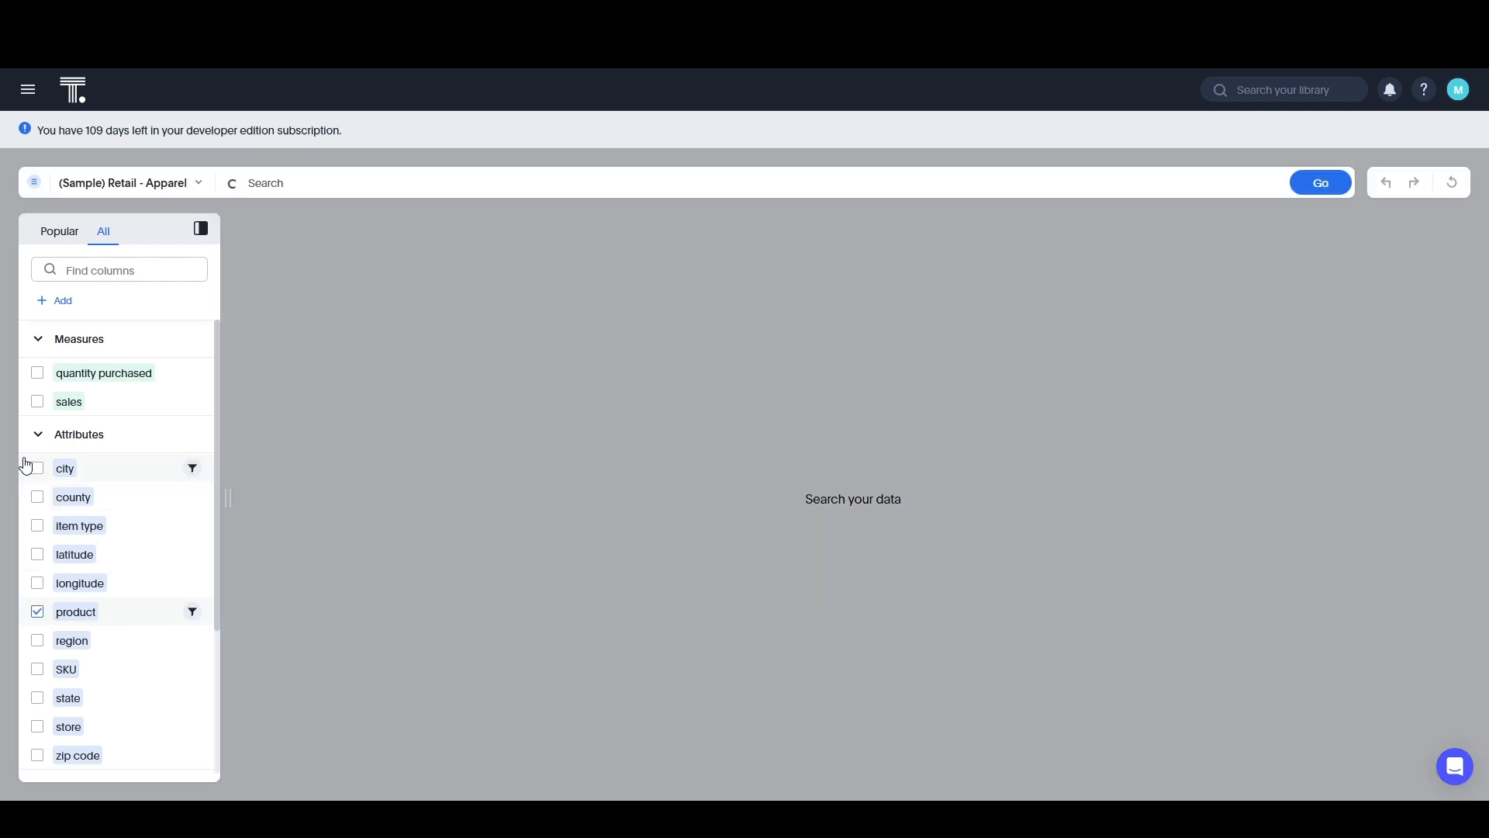
{"action": "left_click", "coordinate": [36, 401]}
{"action": "left_click", "coordinate": [1317, 183]}
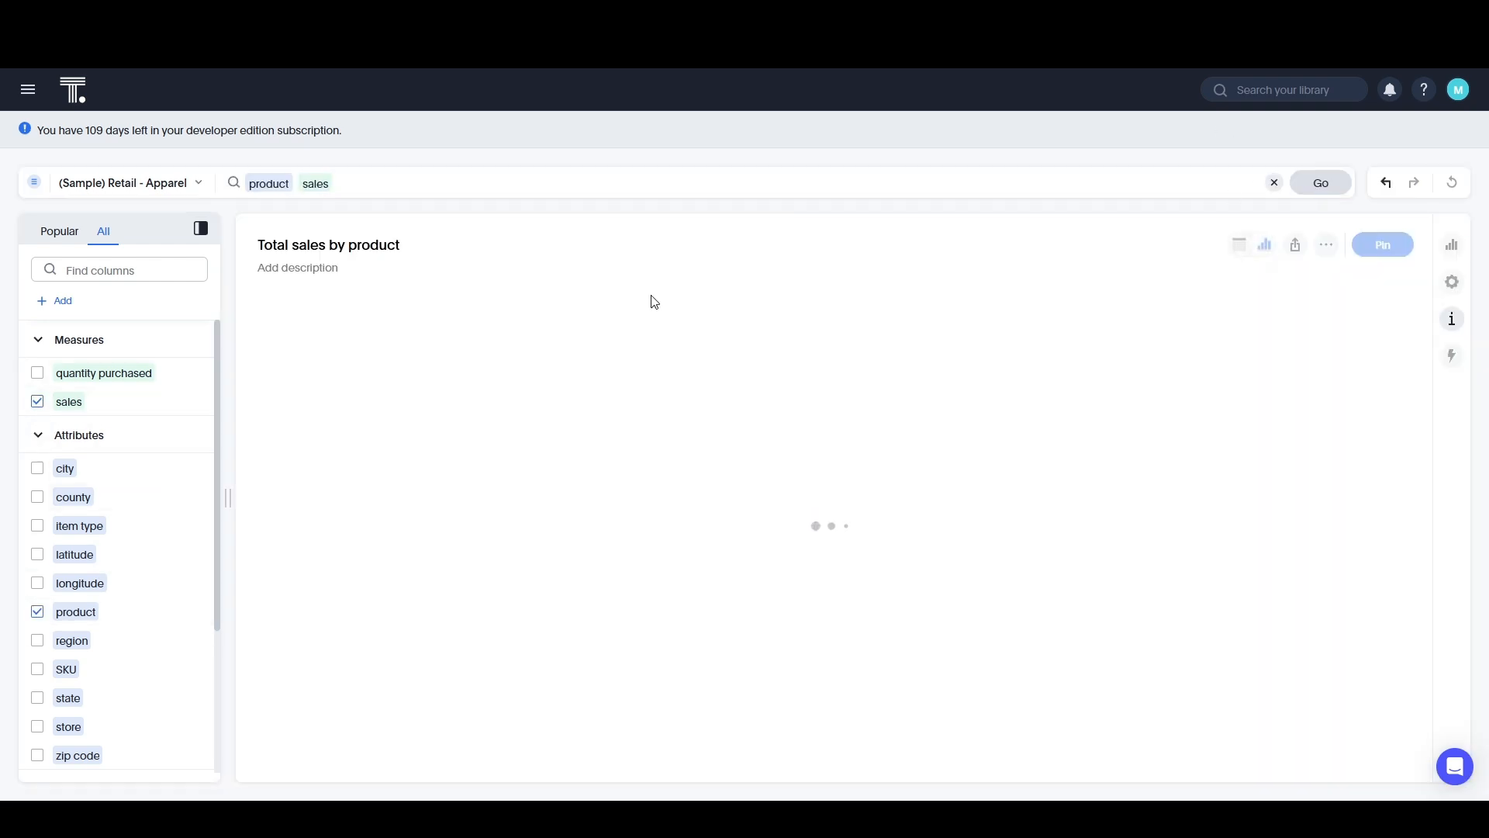
{"action": "left_click", "coordinate": [1242, 246]}
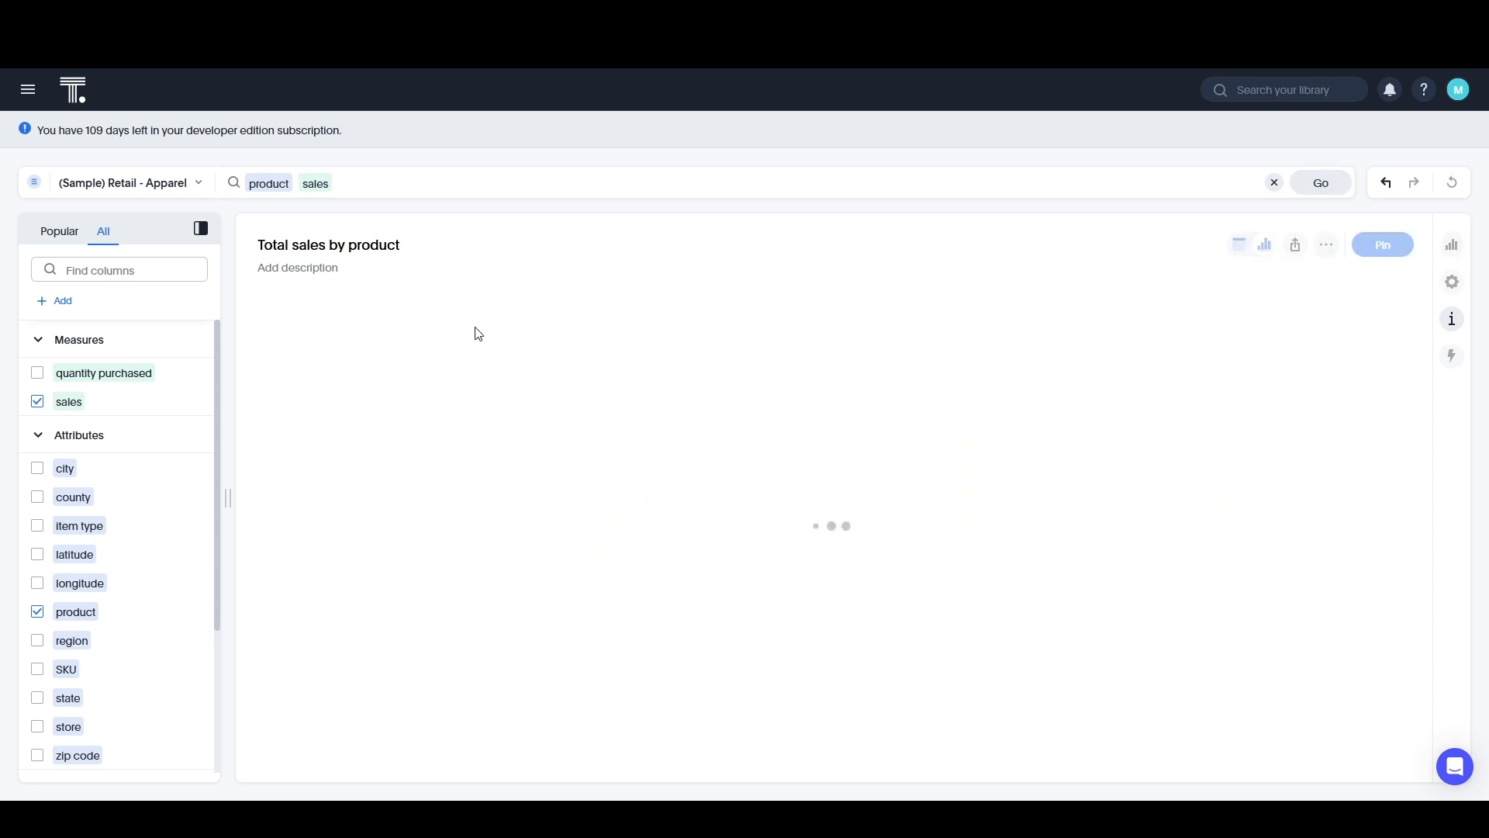
Sort the table by total sales in descending order and widen the product column so names fit on one line.
{"action": "left_click", "coordinate": [455, 306]}
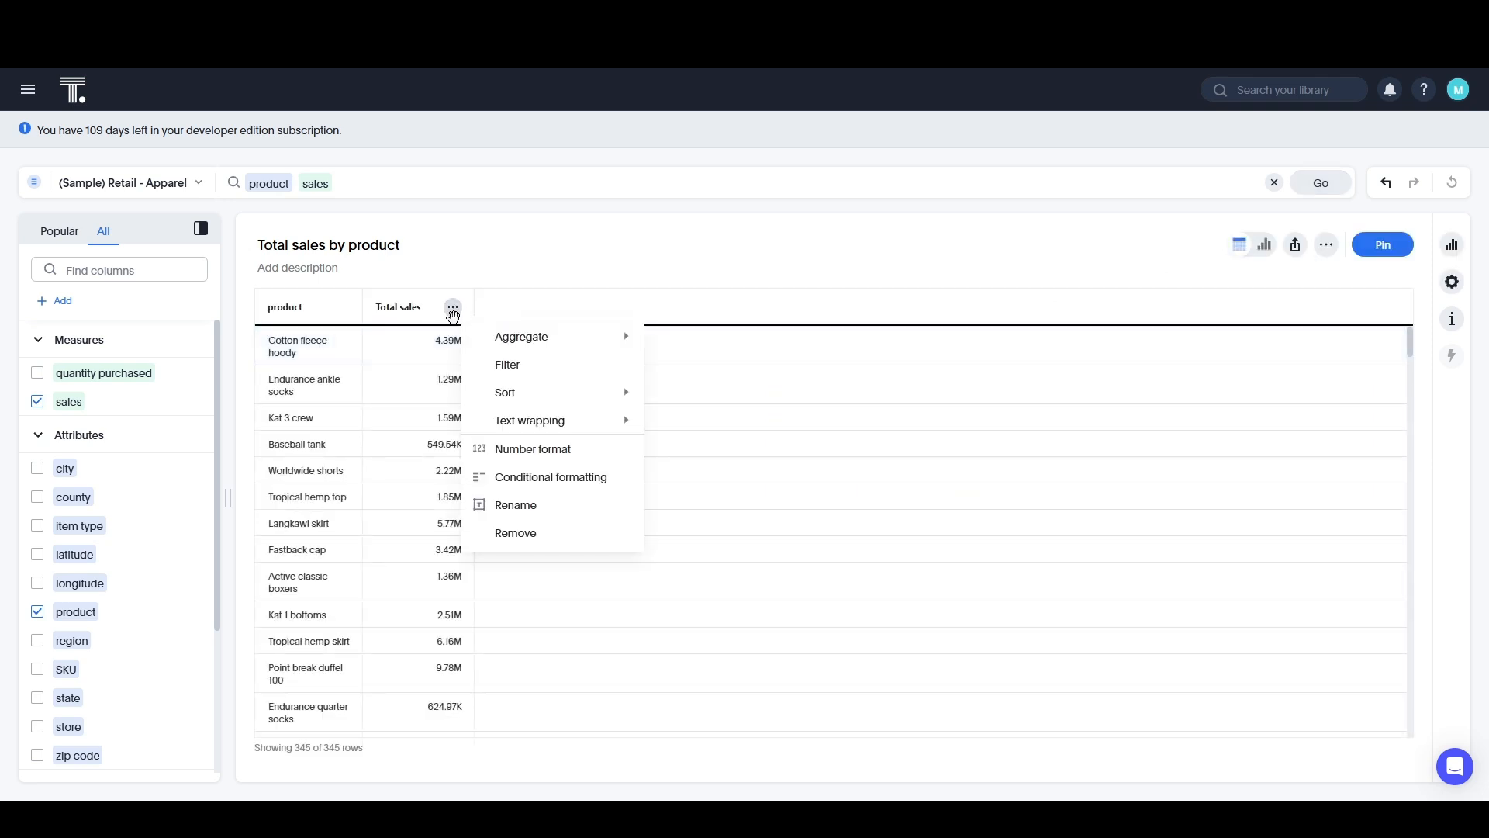
{"action": "mouse_move", "coordinate": [513, 393]}
{"action": "left_click", "coordinate": [685, 421]}
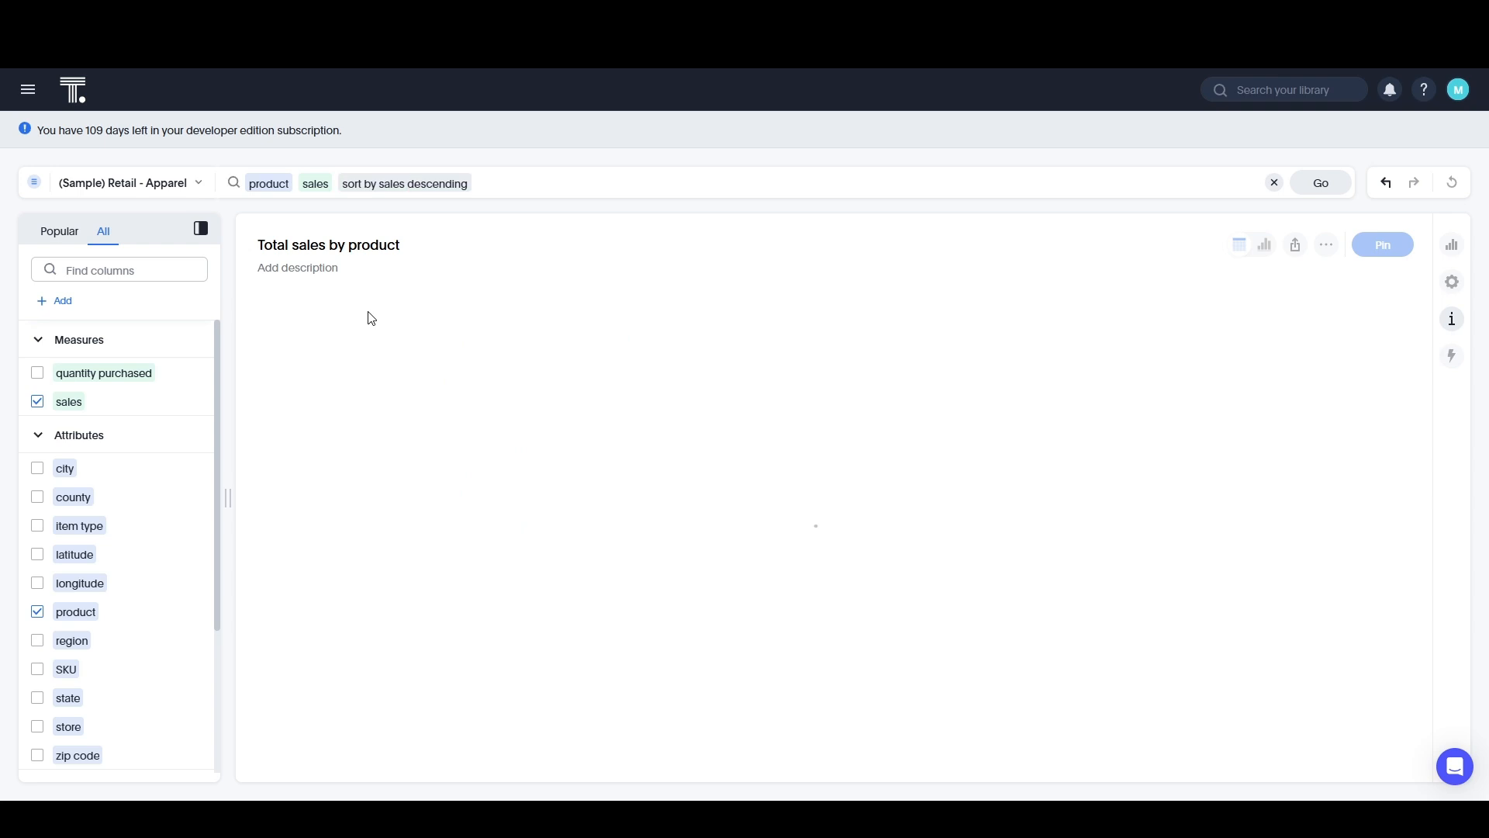
{"action": "left_click_drag", "start_coordinate": [357, 307], "coordinate": [466, 307]}
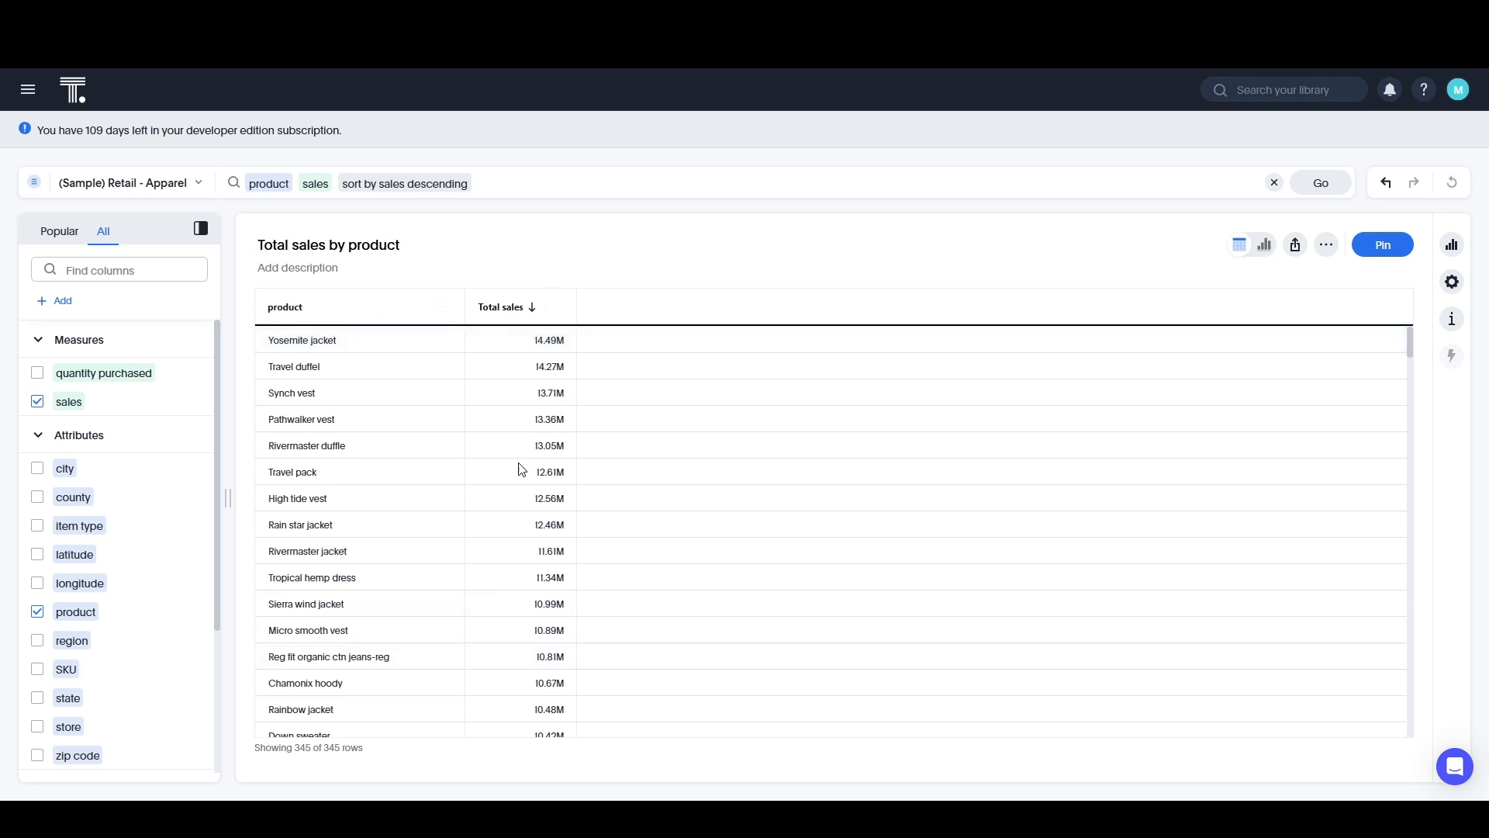
Create a new formula and name it "Share of total sales".
{"action": "left_click", "coordinate": [62, 308]}
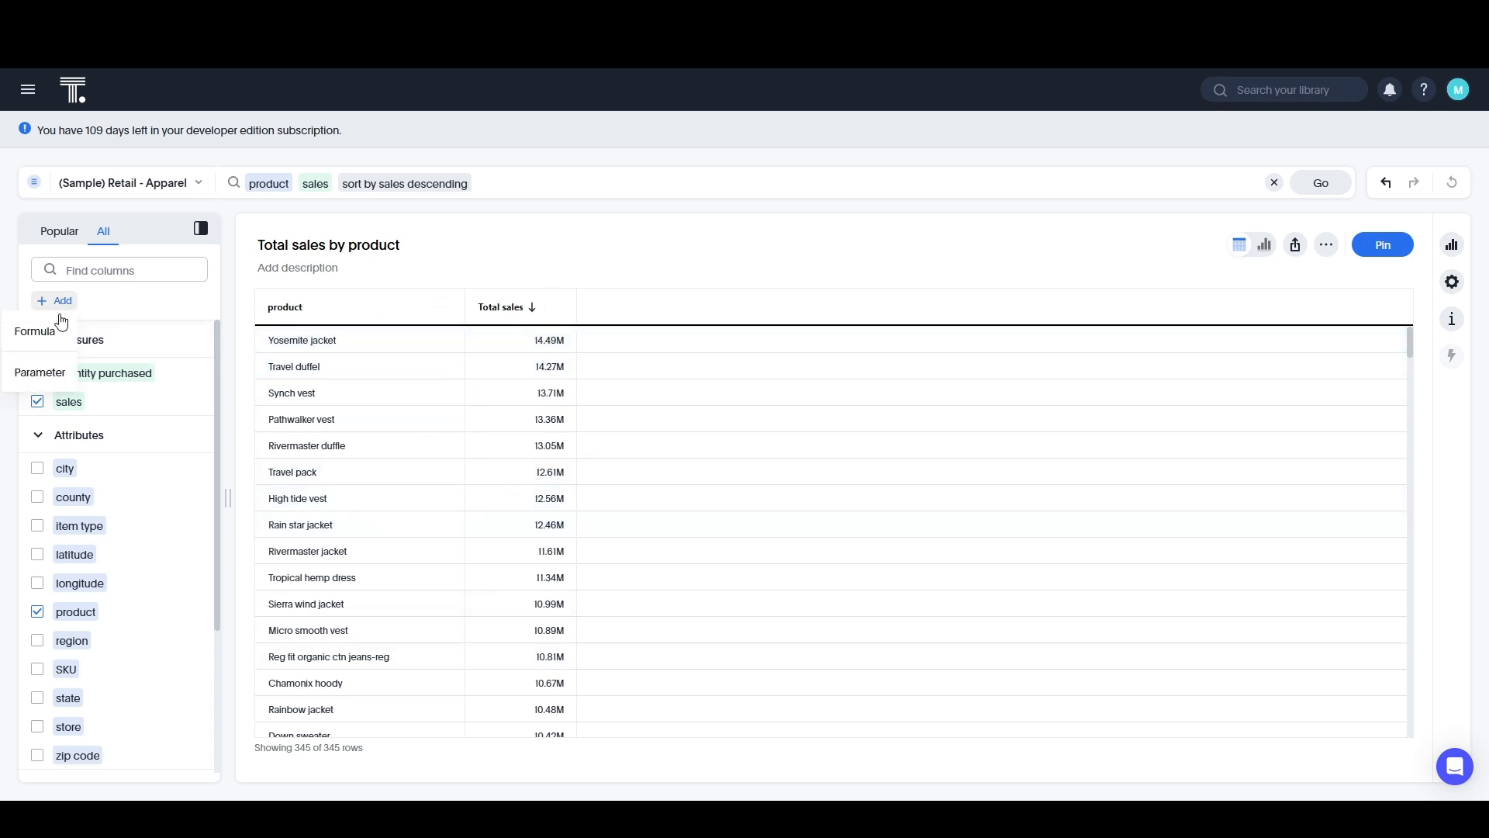
{"action": "left_click", "coordinate": [49, 334]}
{"action": "type", "text": "S"}
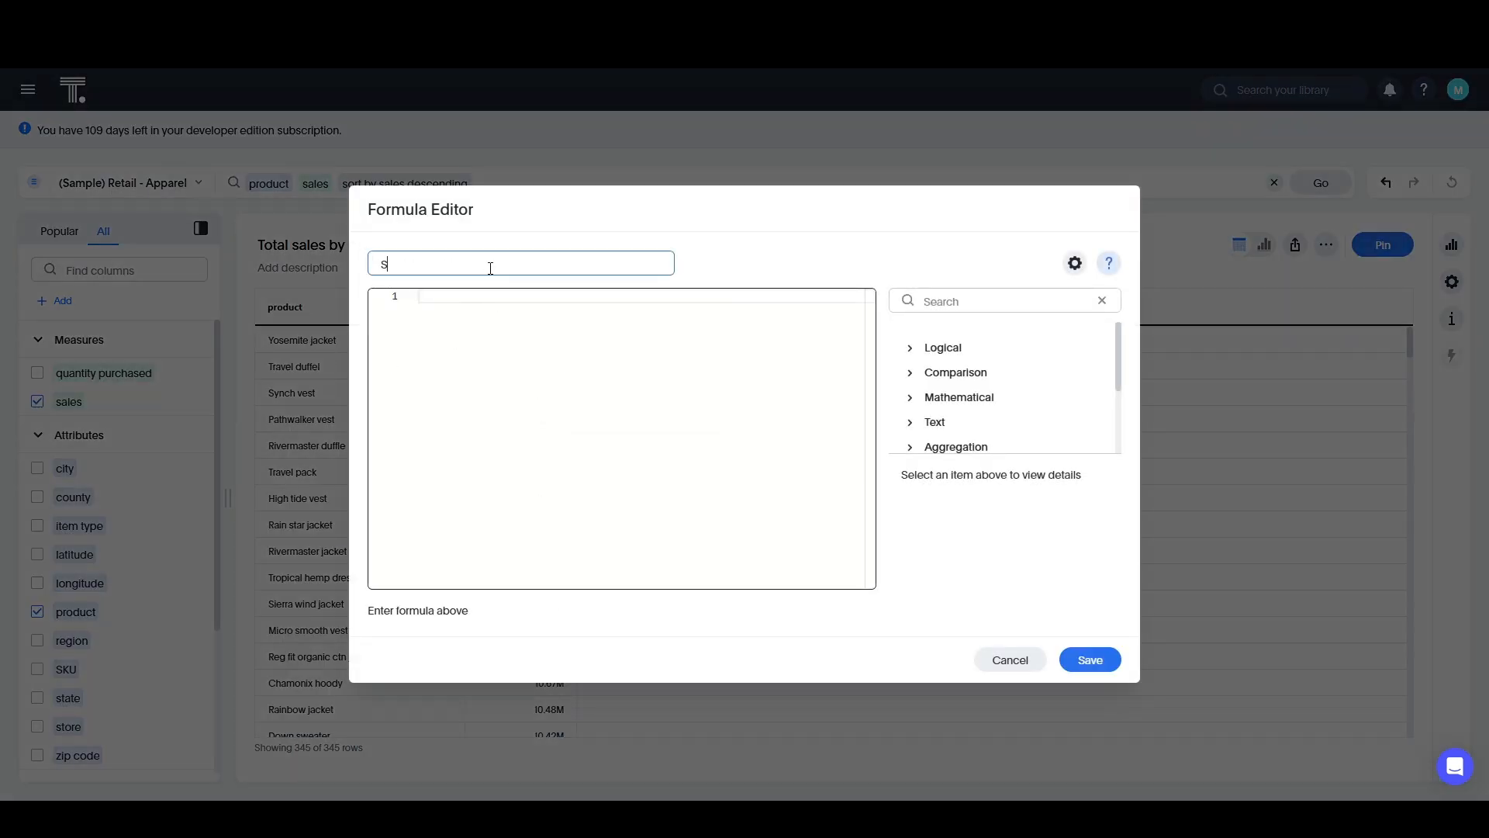
{"action": "type", "text": "hare of total sales"}
Begin the formula expression with sum(sales) divided by the group_aggregate function: sum(sales) / group_aggregate (.
{"action": "left_click", "coordinate": [529, 298]}
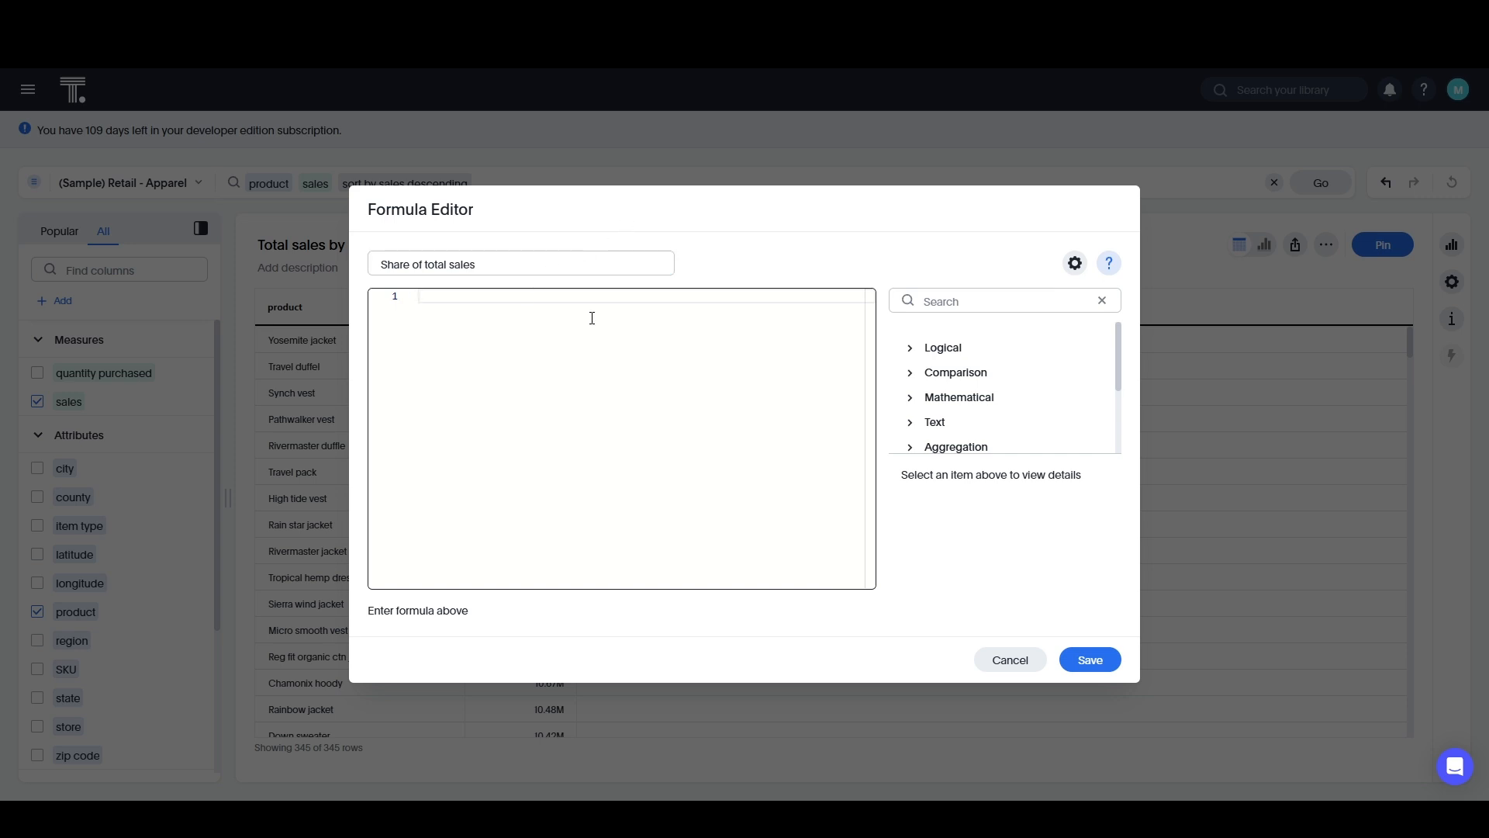
{"action": "type", "text": "su"}
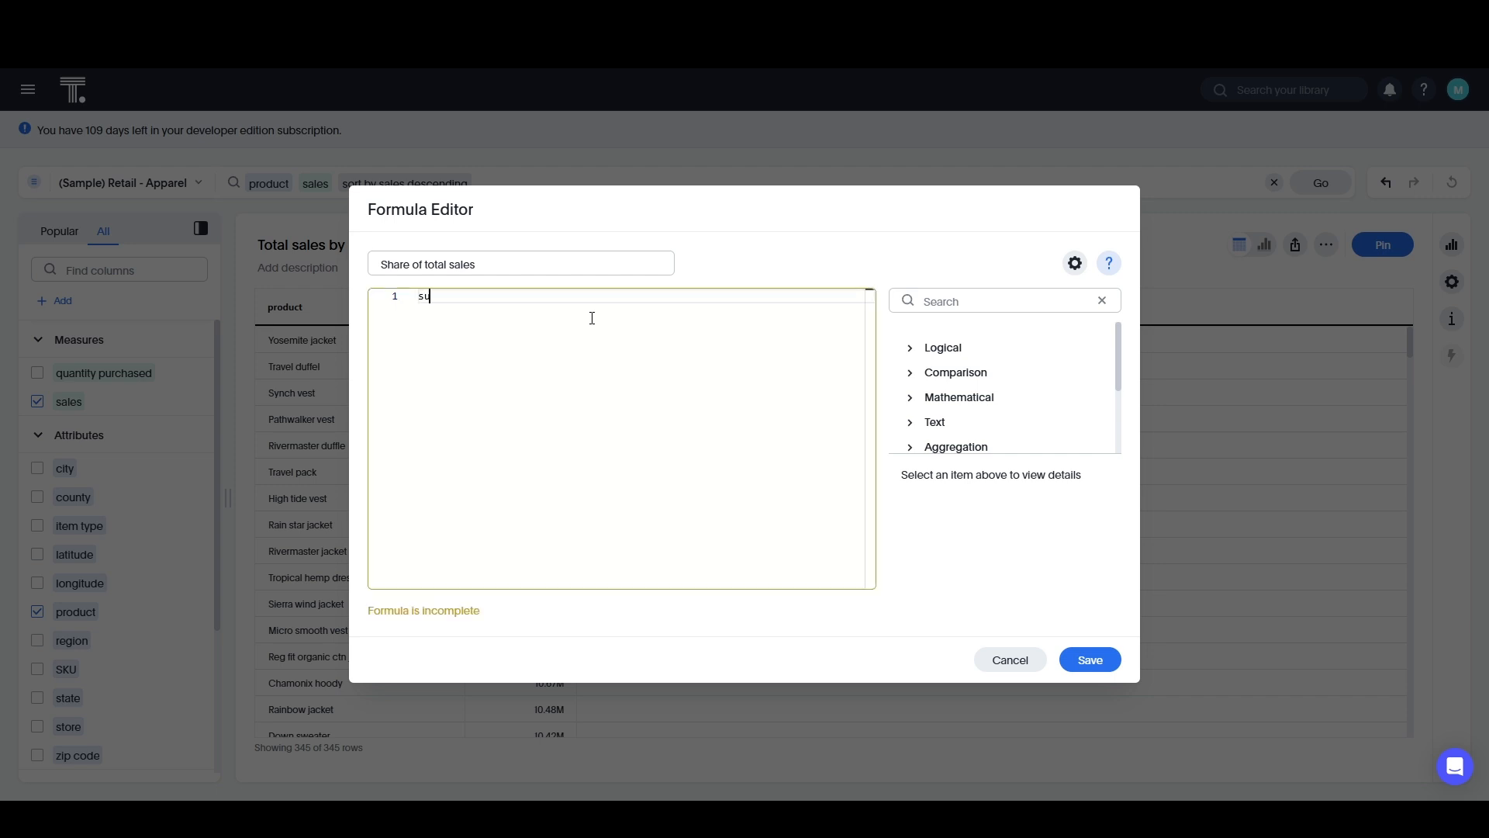
{"action": "type", "text": "m(Sales)"}
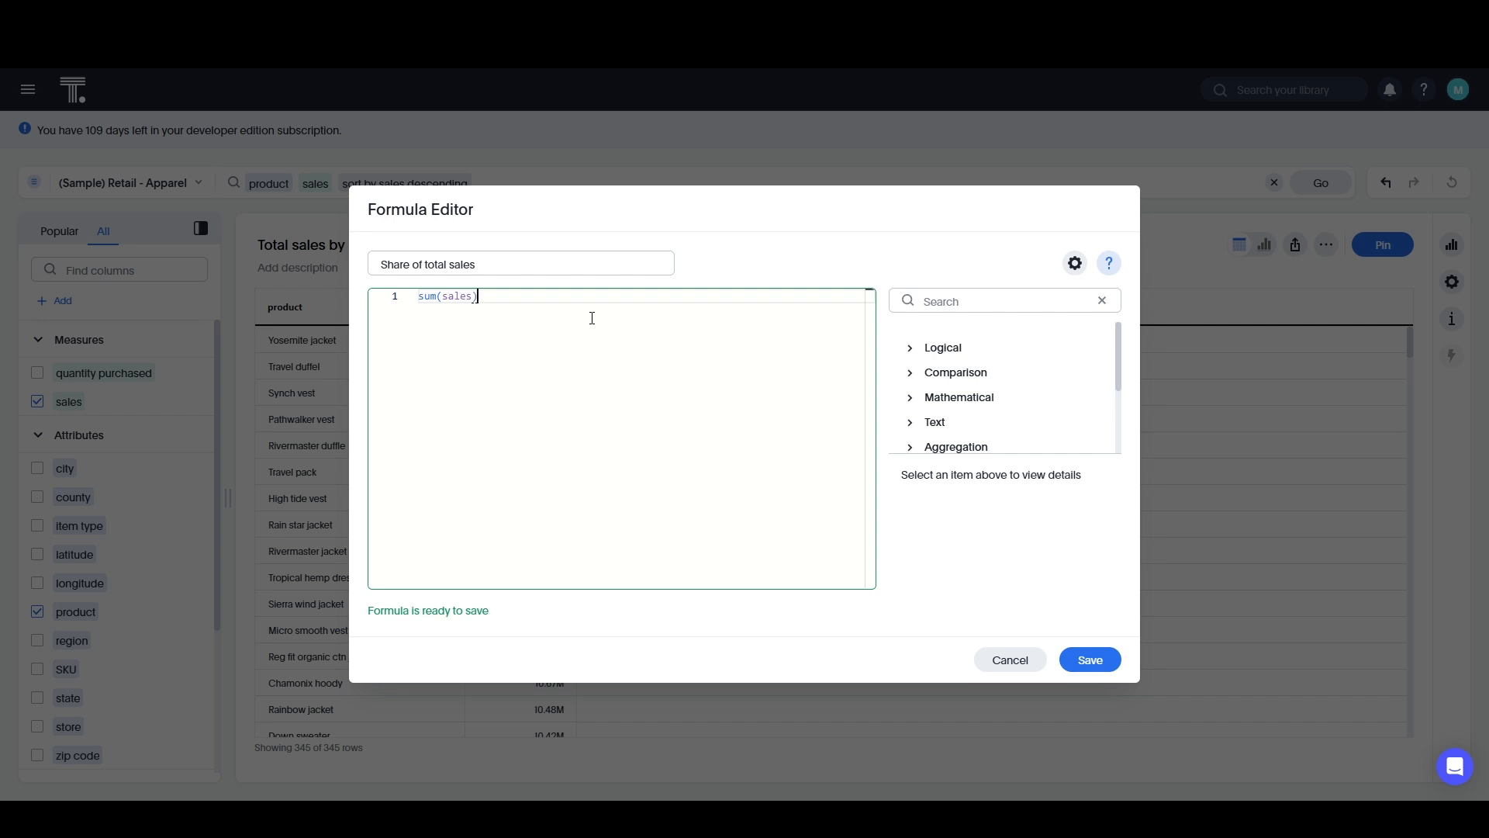
{"action": "type", "text": " /"}
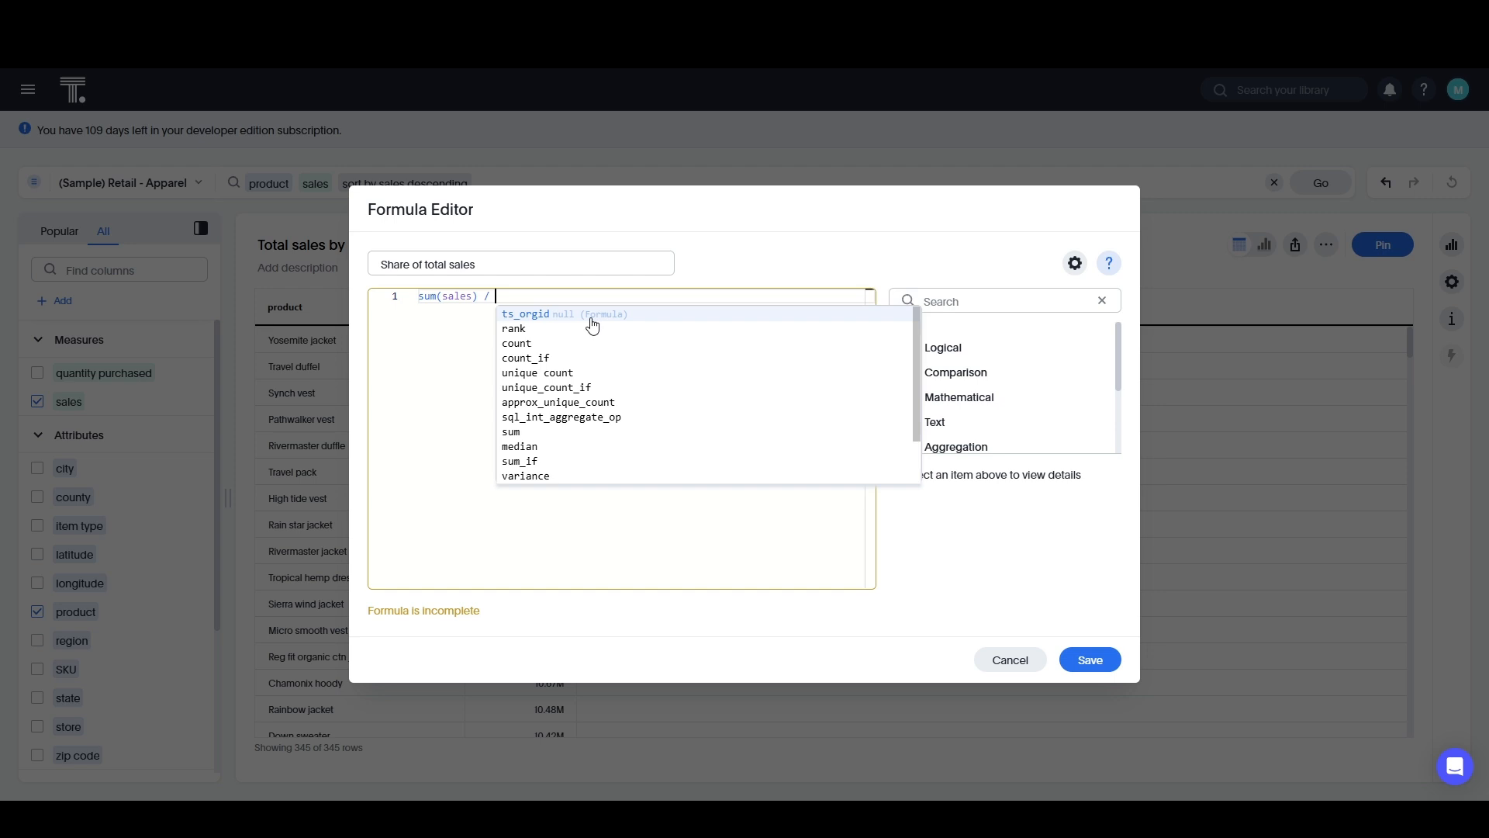
{"action": "type", "text": "grou"}
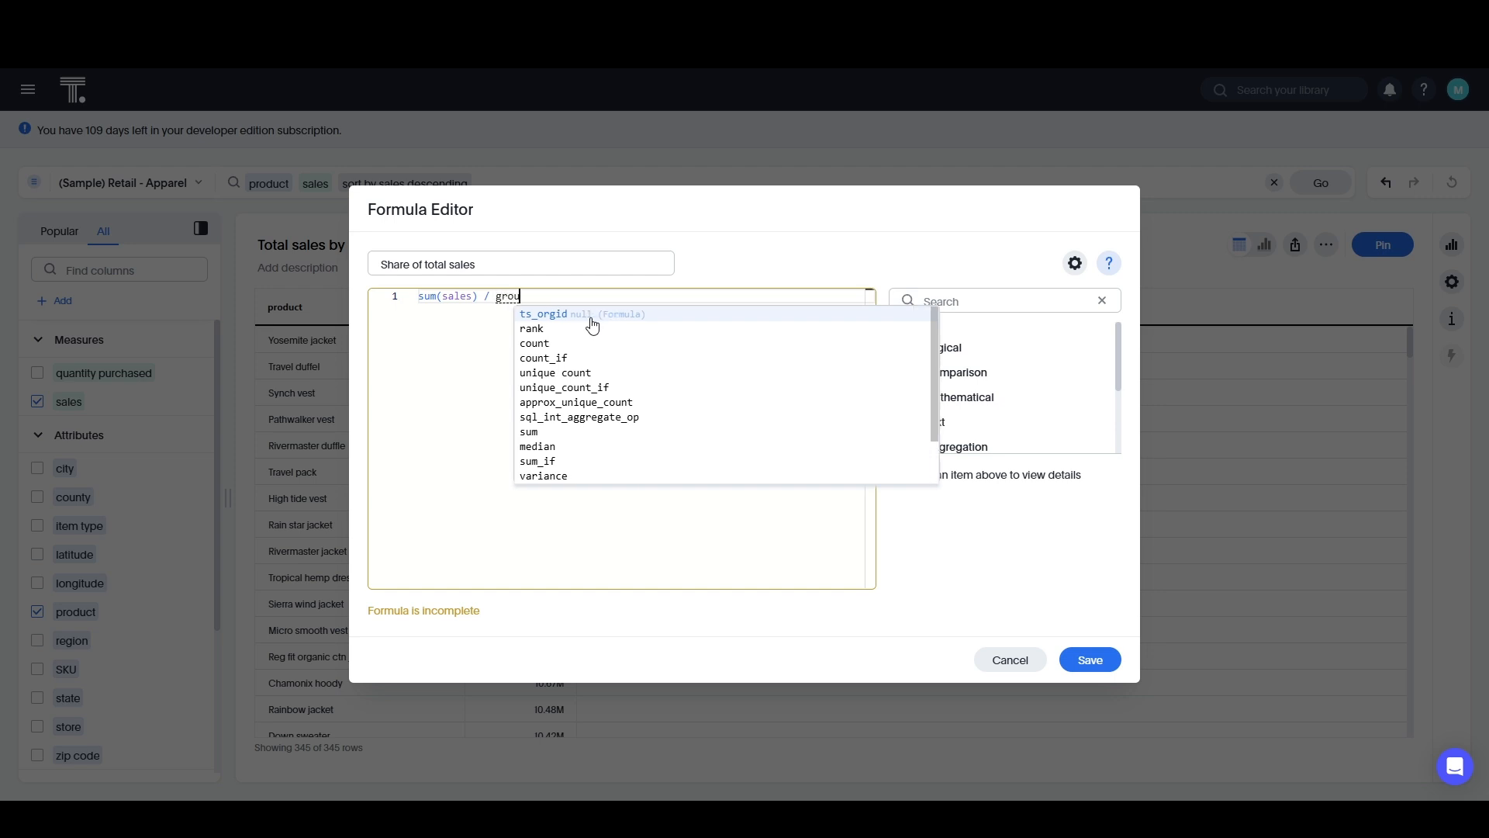
{"action": "type", "text": "p_aggregate"}
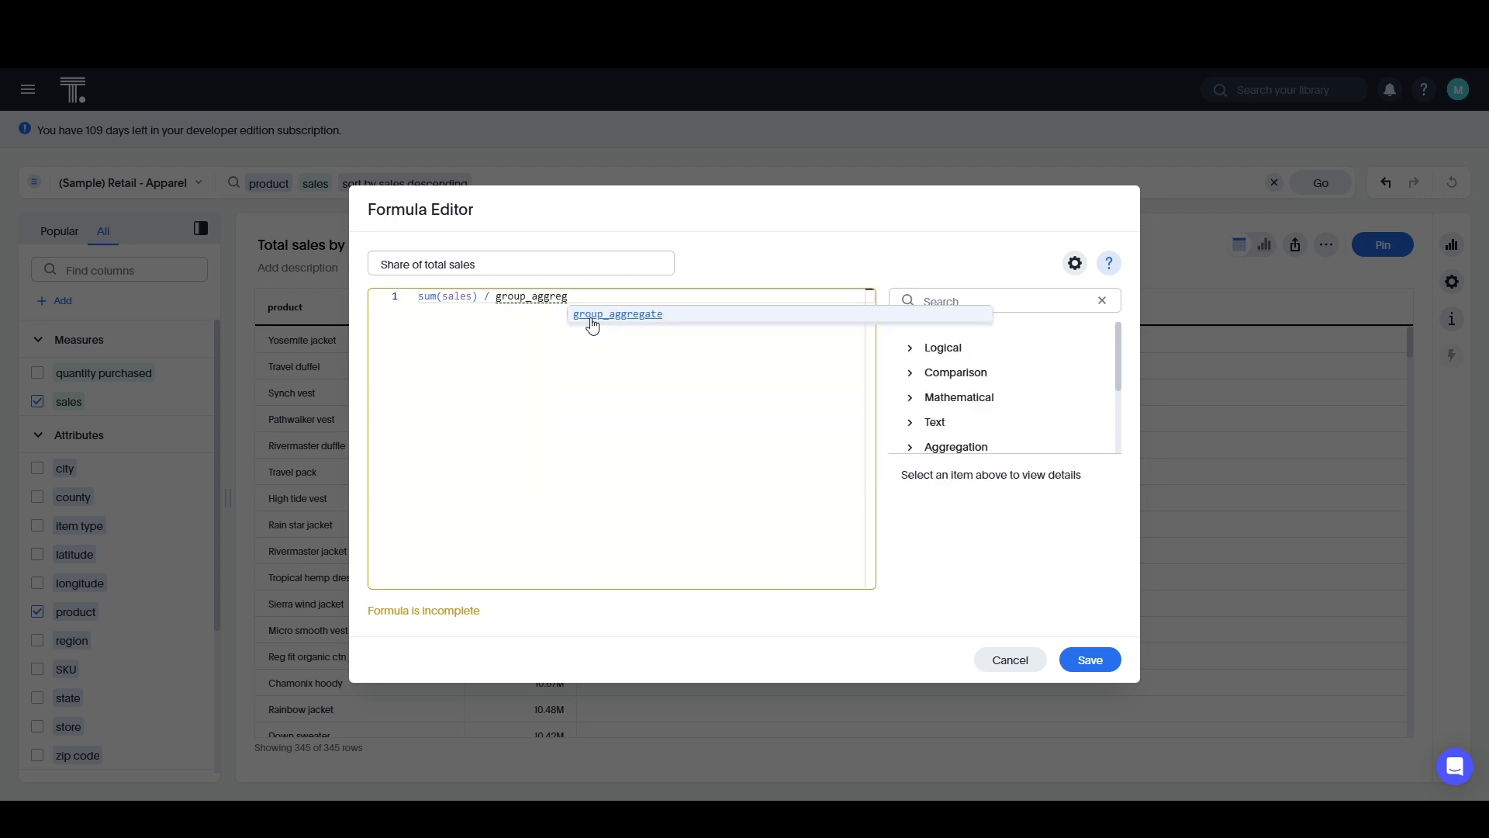
{"action": "key", "text": "Return"}
{"action": "key", "text": "Return"}
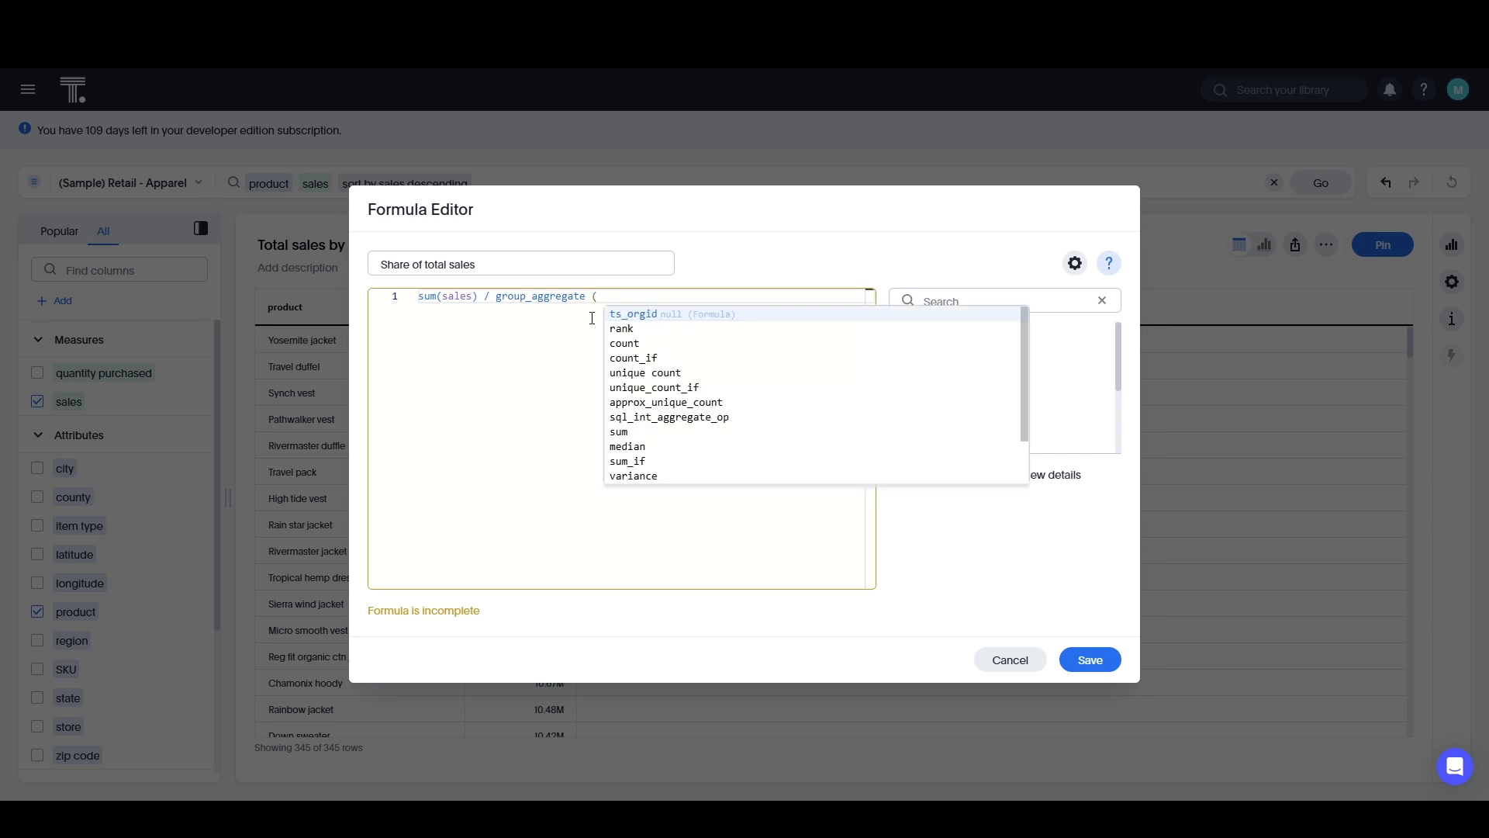
Complete group_aggregate with the arguments sum(sales), {} and query_filters(), and save the formula.
{"action": "type", "text": "sum(Sale"}
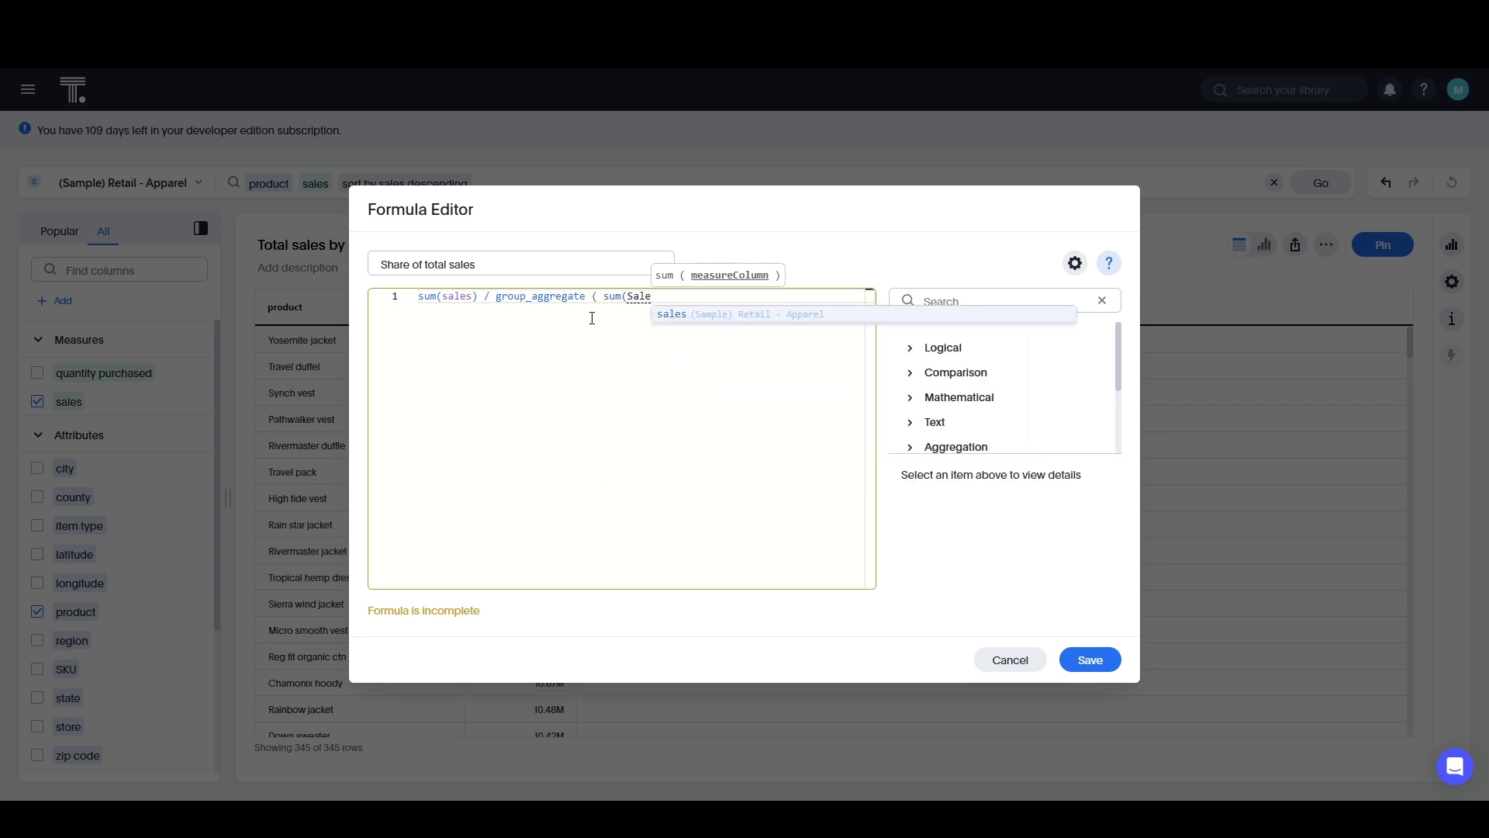
{"action": "key", "text": "Return"}
{"action": "type", "text": ") , "}
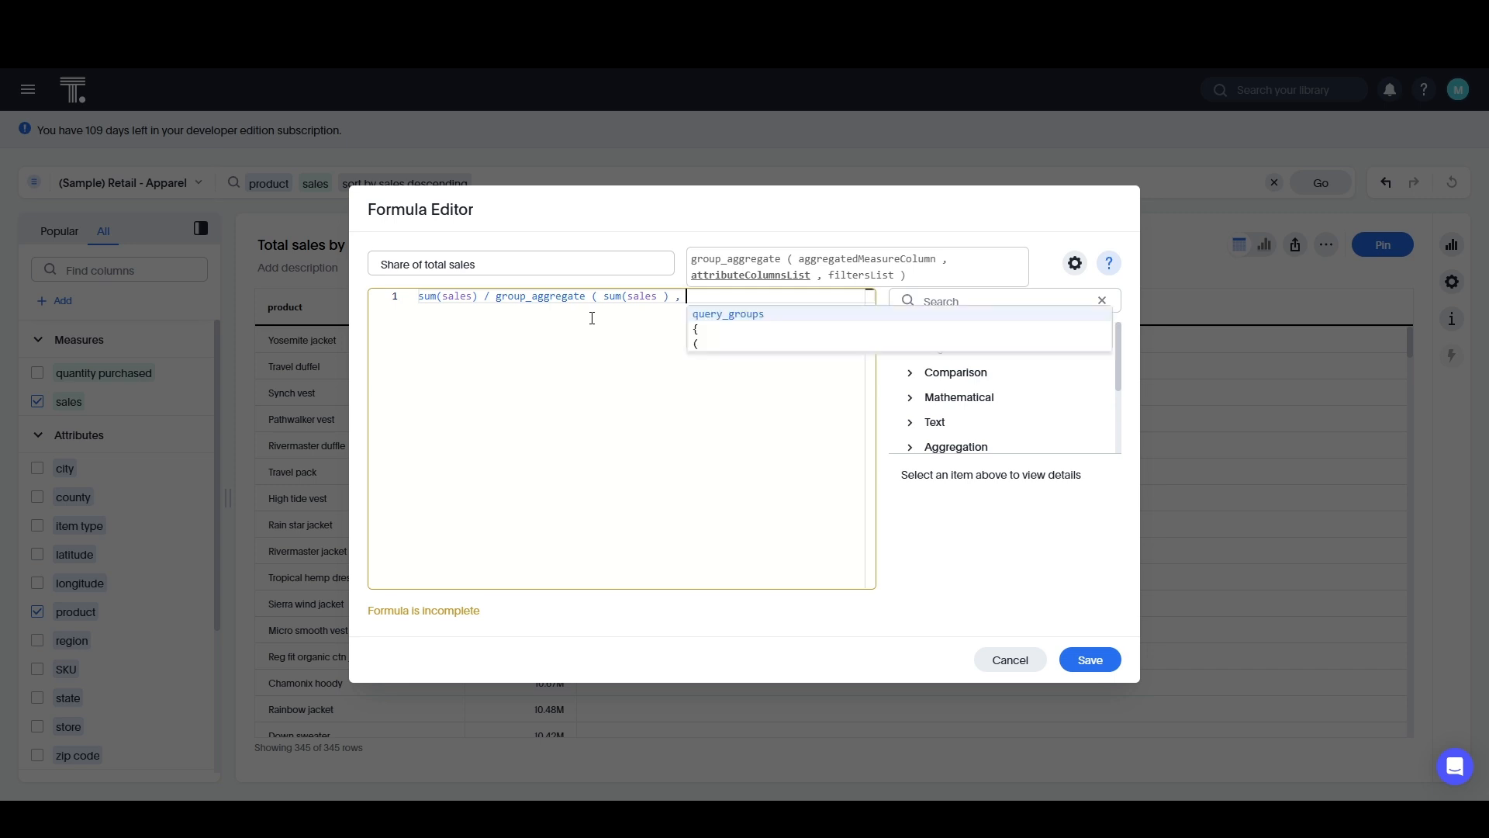
{"action": "type", "text": "{}"}
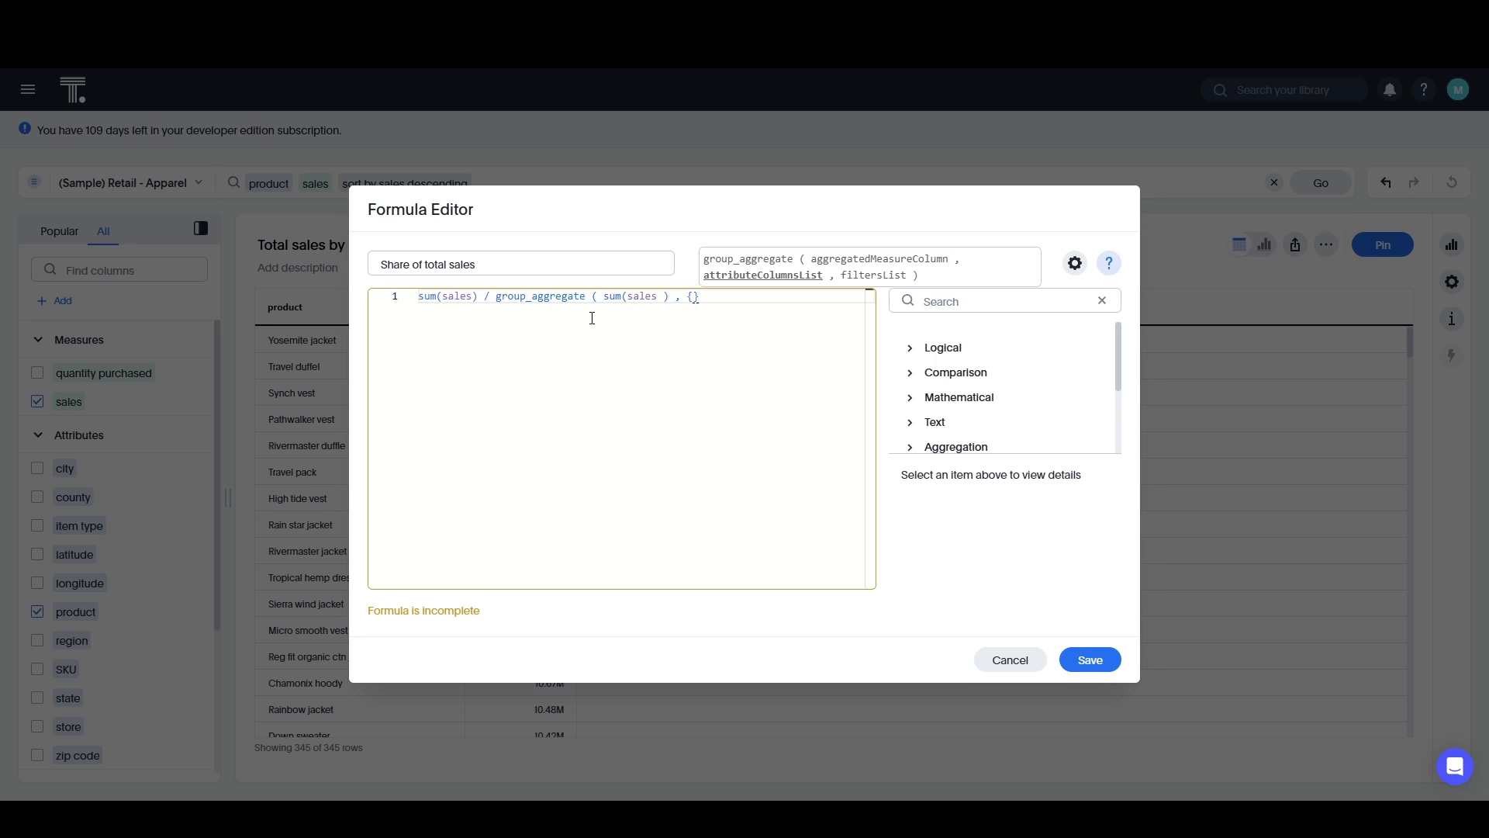
{"action": "type", "text": ", query_"}
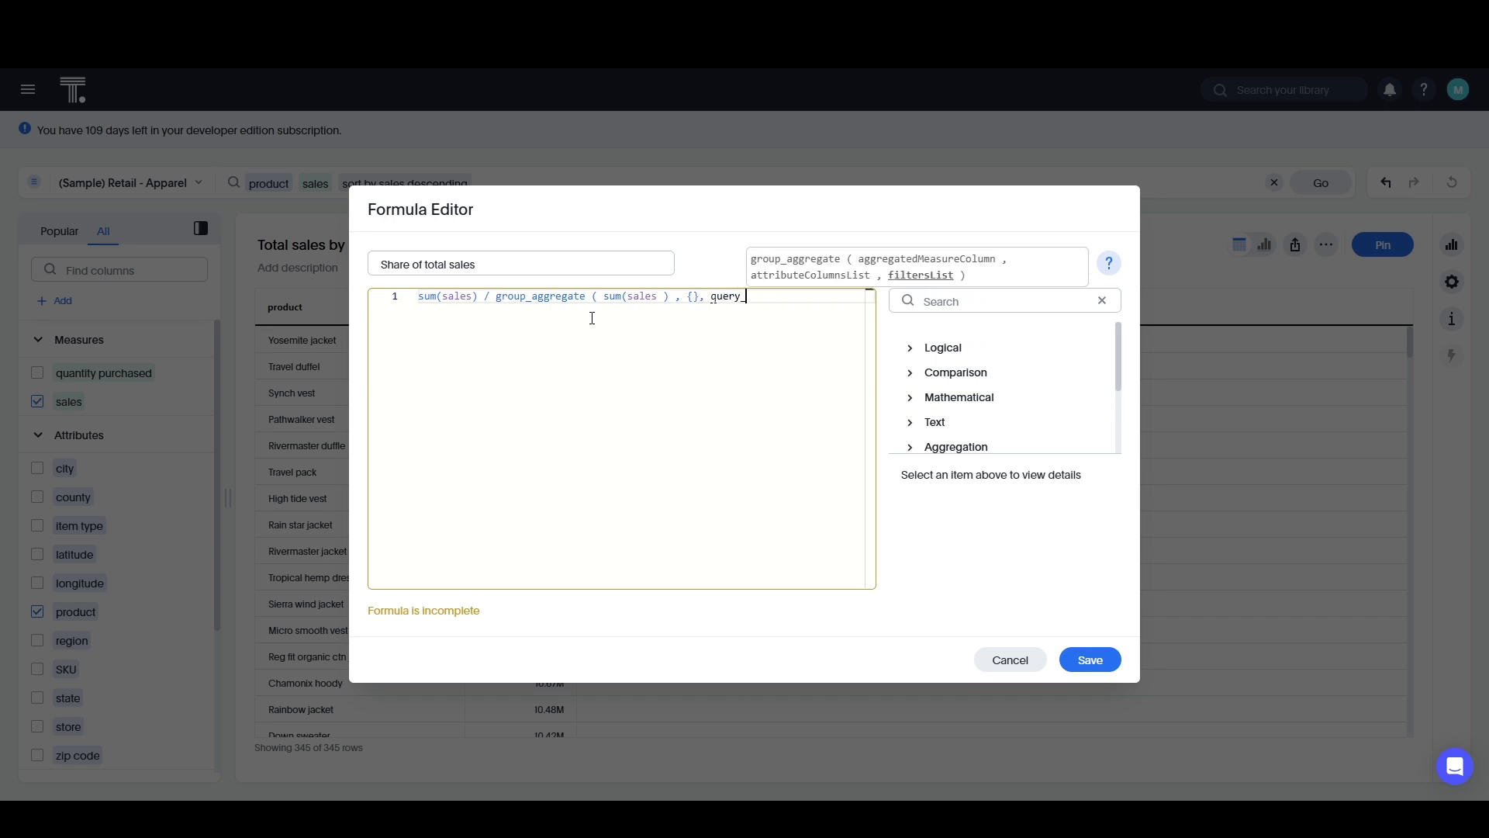
{"action": "type", "text": "filters ( "}
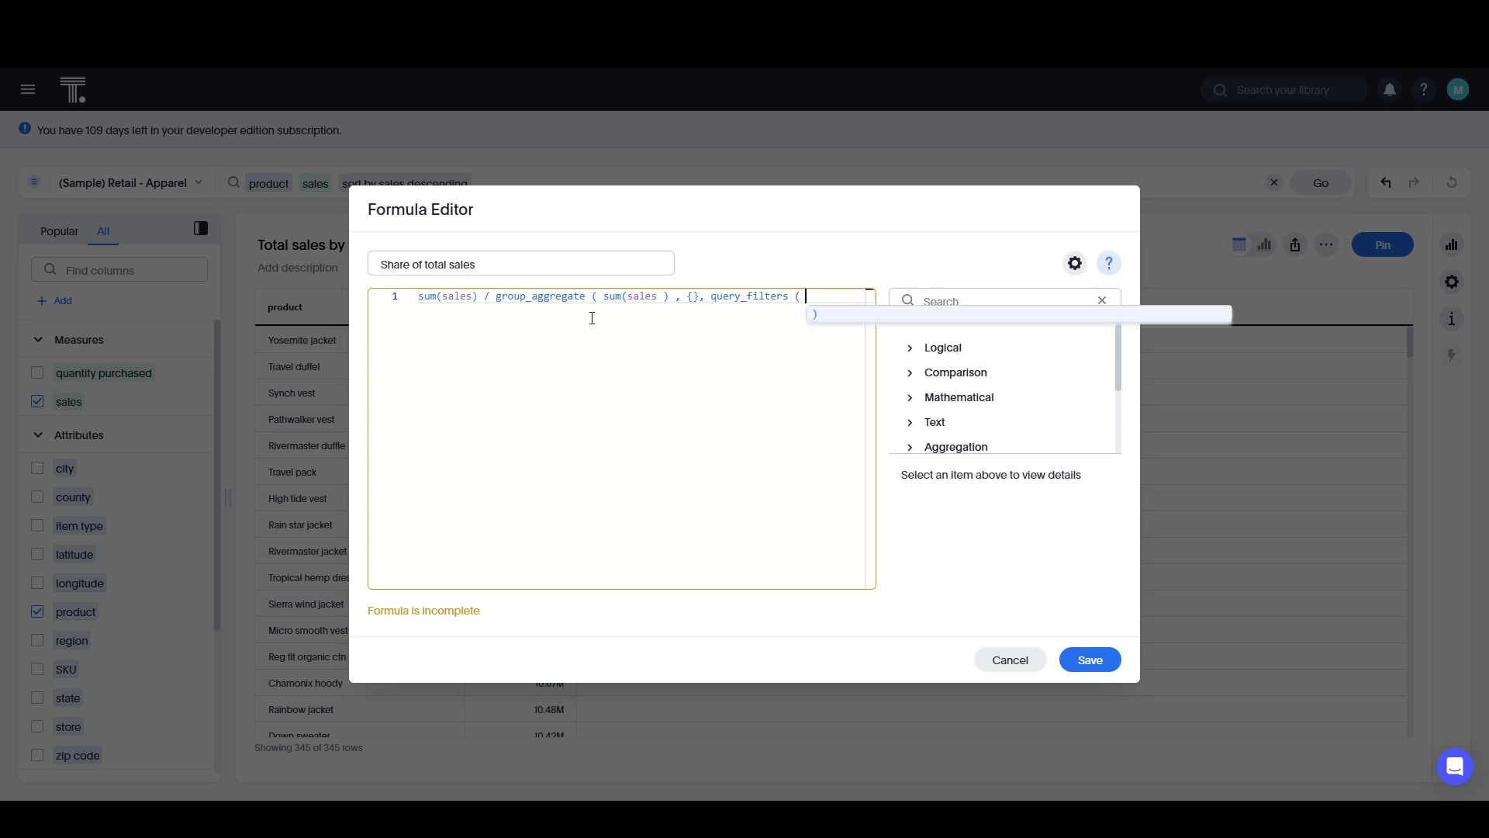
{"action": "type", "text": ") )"}
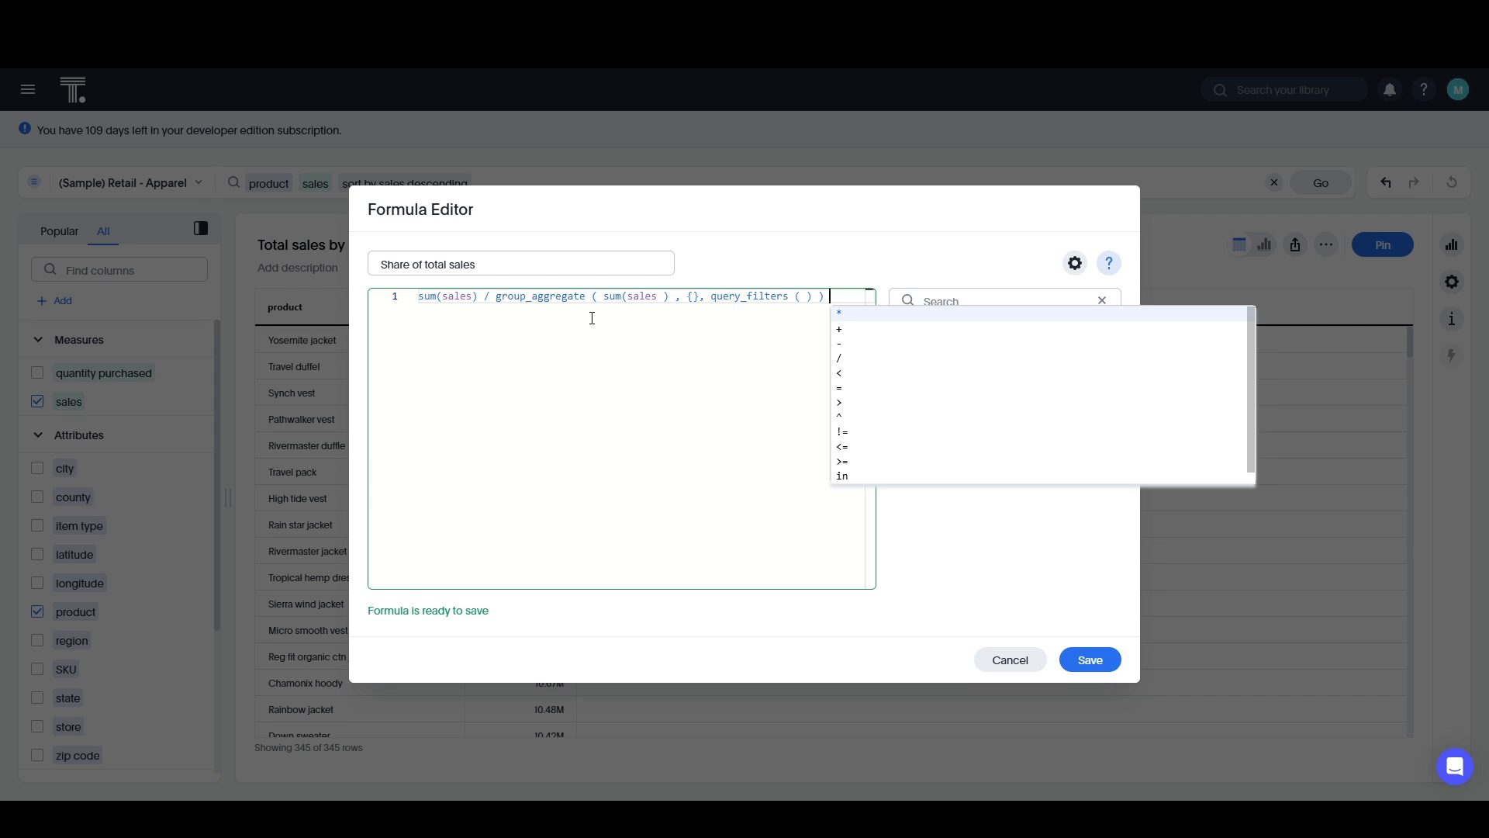
{"action": "left_click", "coordinate": [1082, 665]}
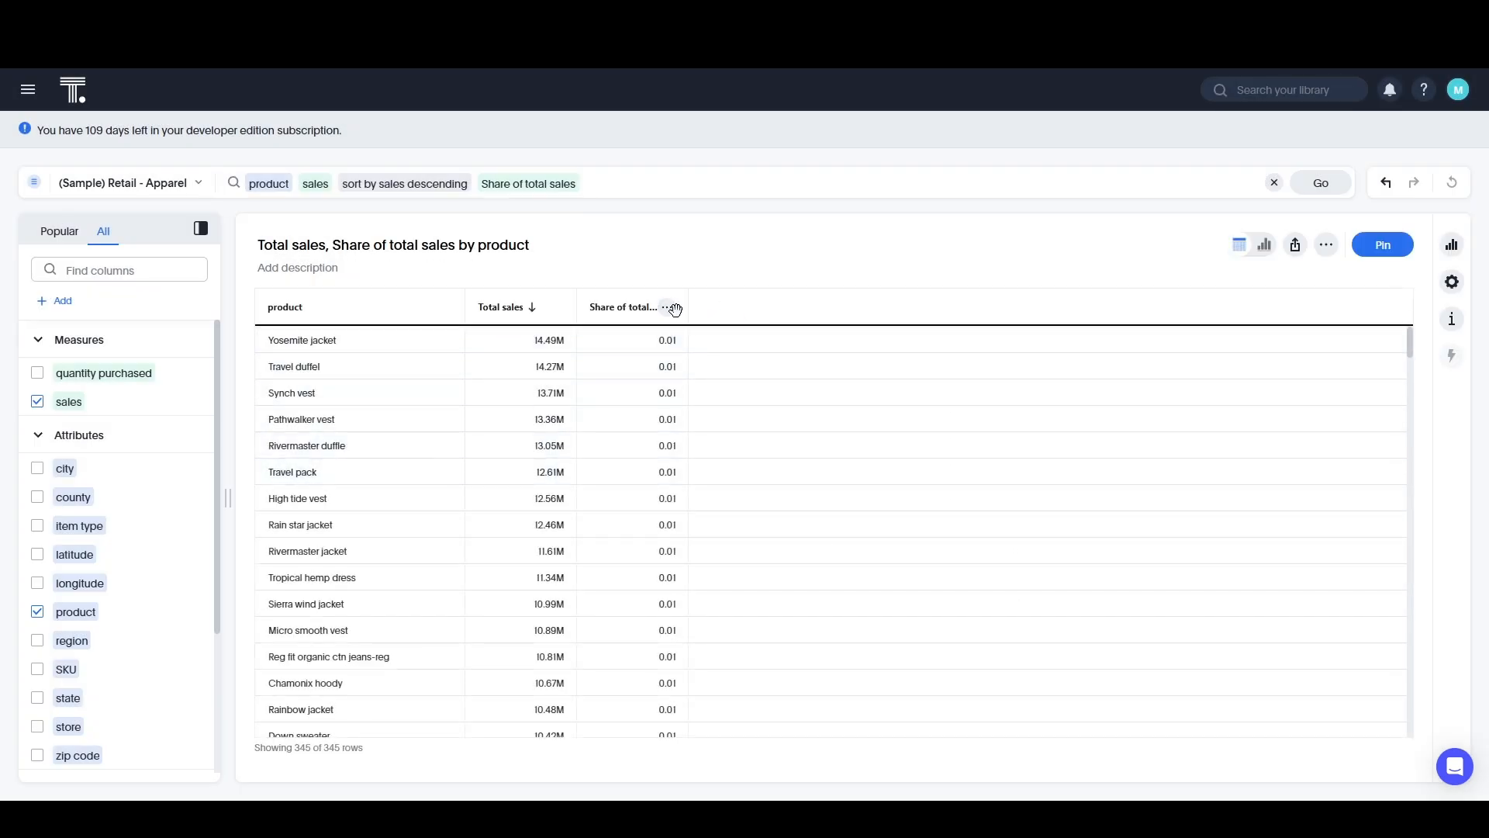
Format the Share of total sales column as a percentage with 1 decimal.
{"action": "left_click", "coordinate": [667, 308]}
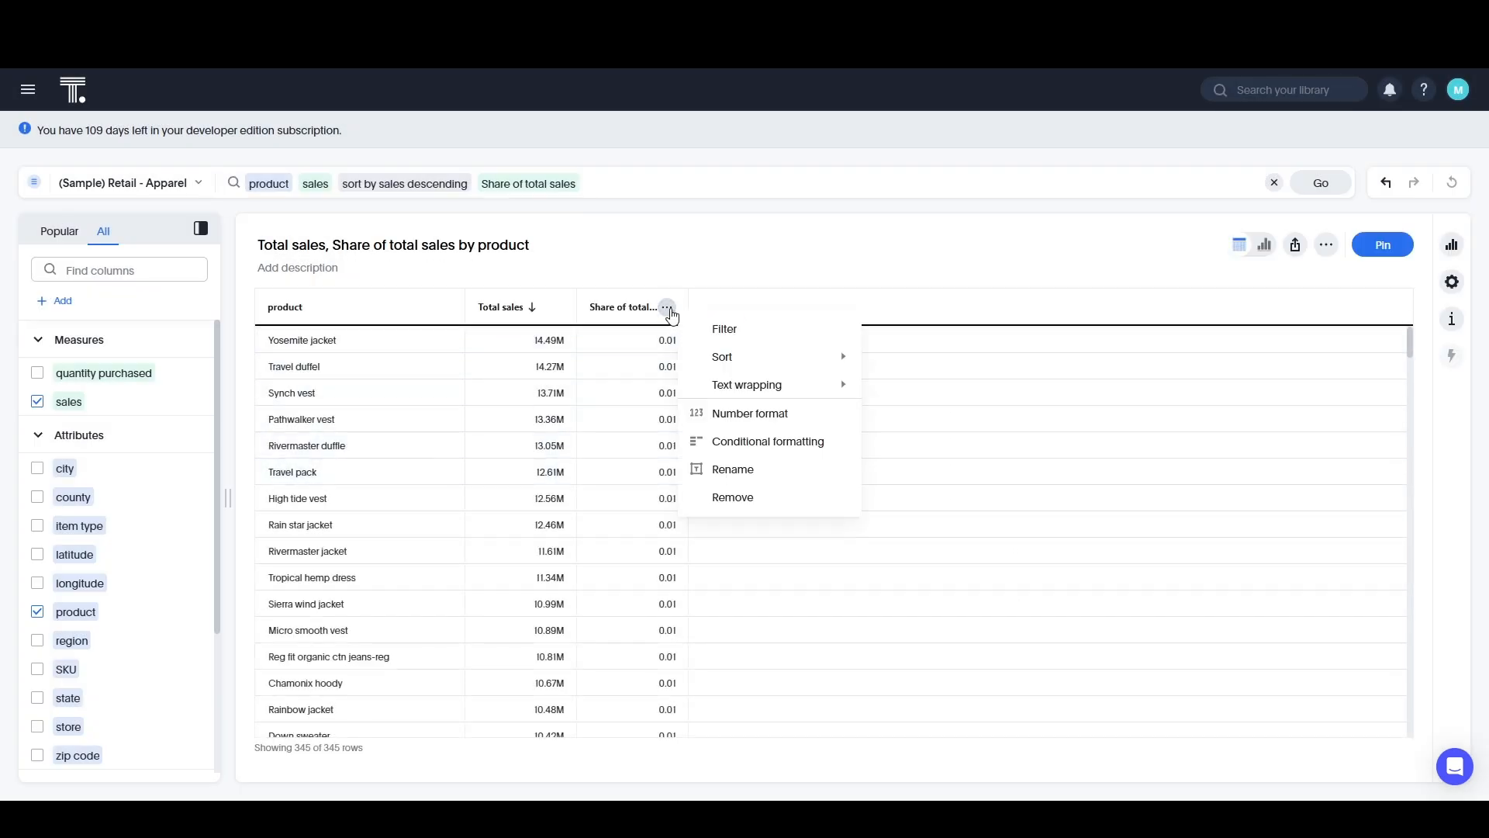
{"action": "left_click", "coordinate": [729, 414]}
{"action": "left_click", "coordinate": [1280, 548]}
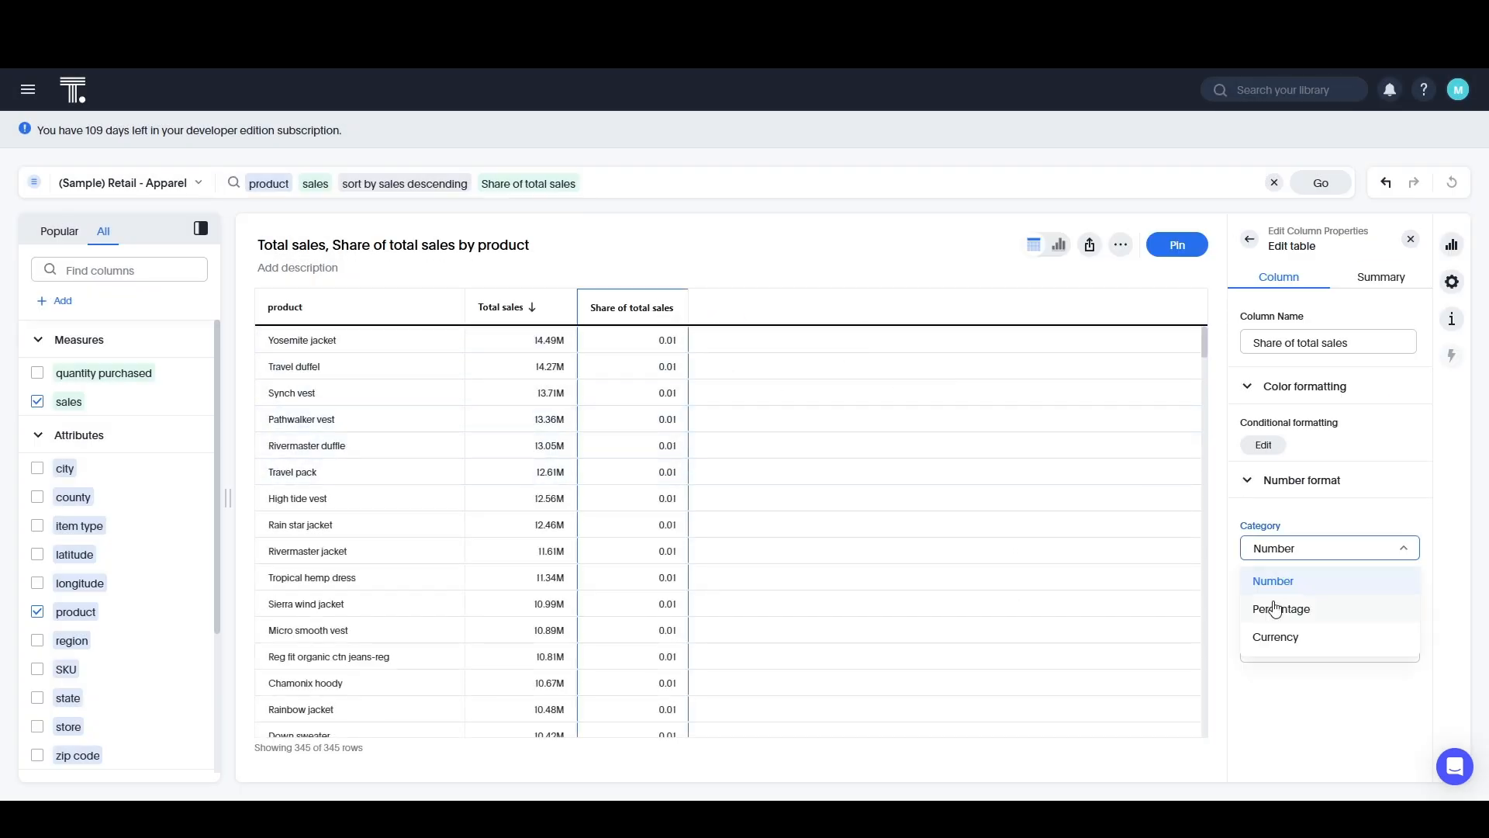
{"action": "left_click", "coordinate": [1276, 610]}
{"action": "double_click", "coordinate": [1276, 598]}
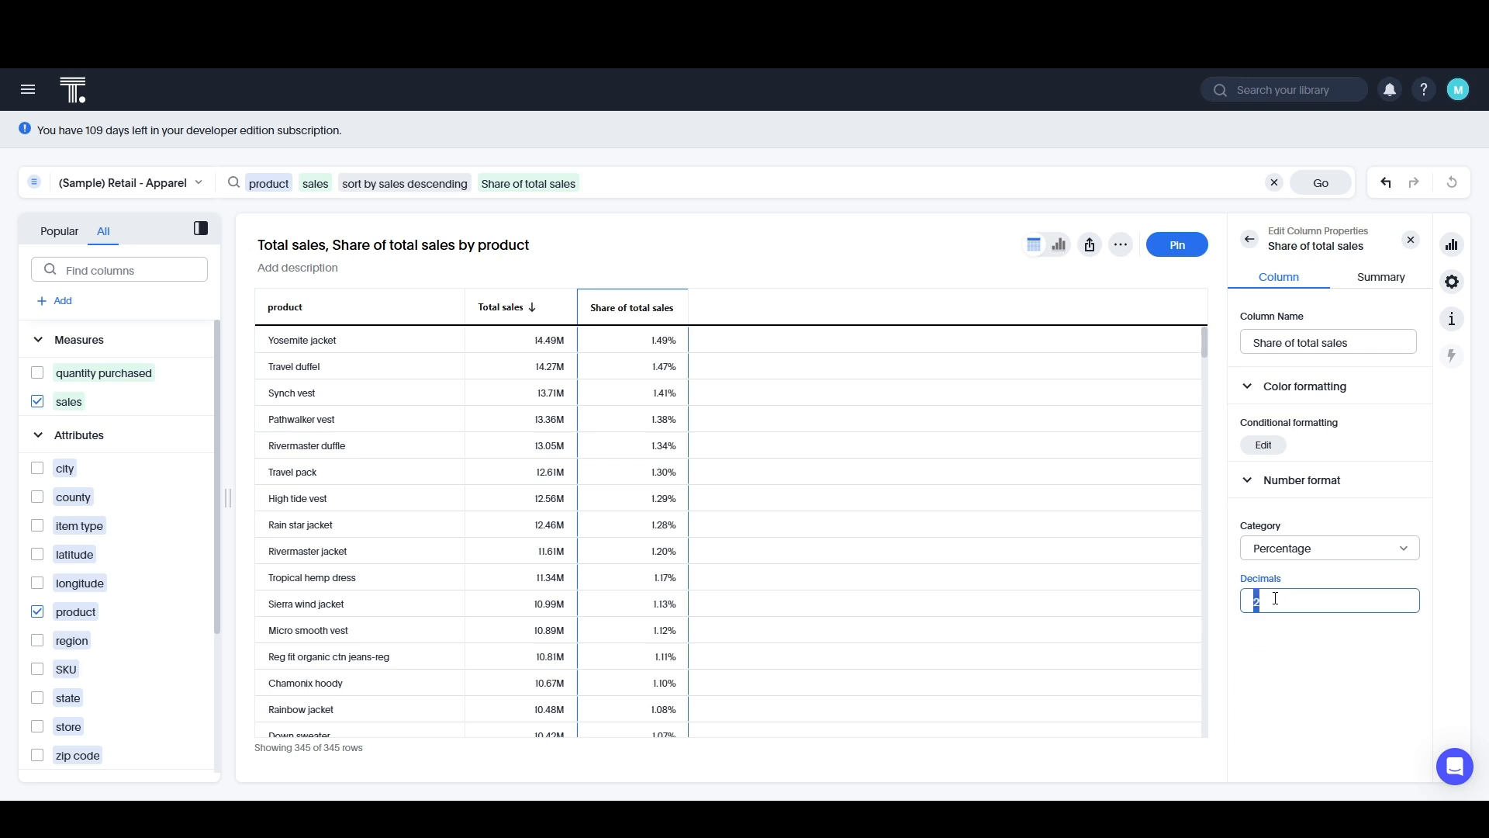
{"action": "key", "text": "BackSpace"}
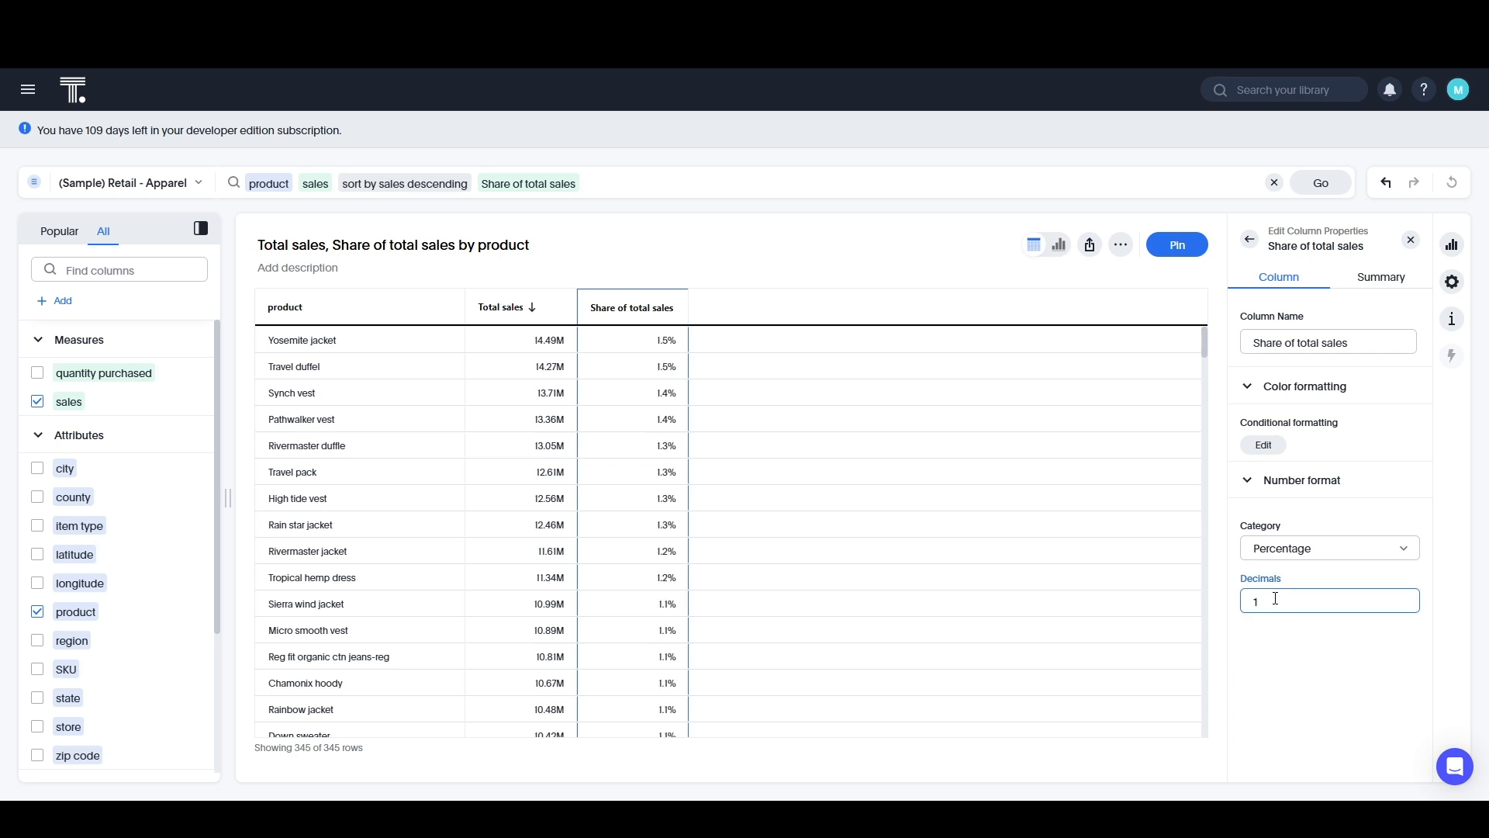
{"action": "left_click", "coordinate": [1410, 240]}
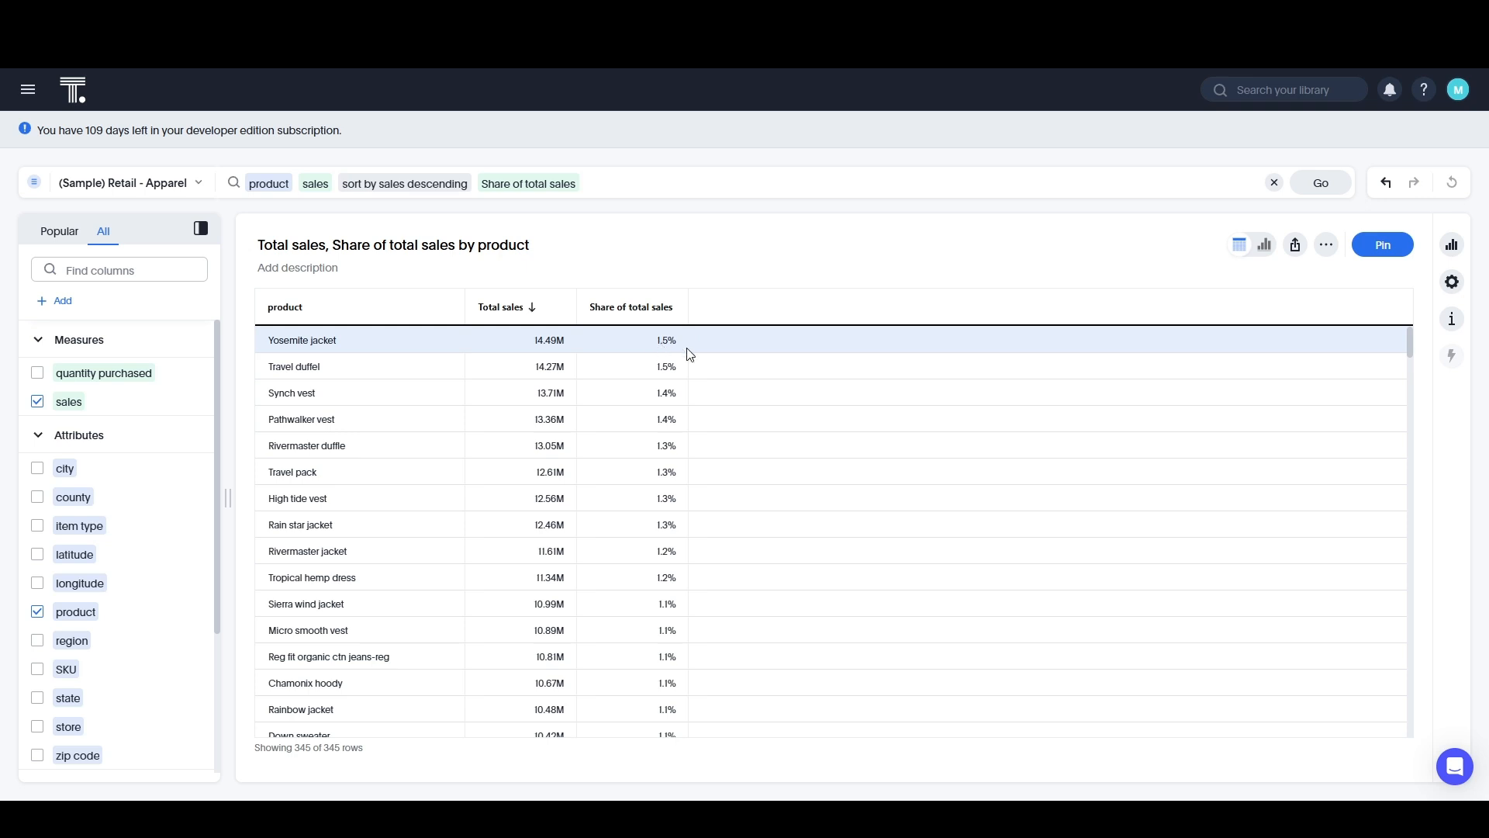
Add the region attribute to the search and update the table.
{"action": "left_click", "coordinate": [36, 641]}
{"action": "left_click", "coordinate": [1338, 187]}
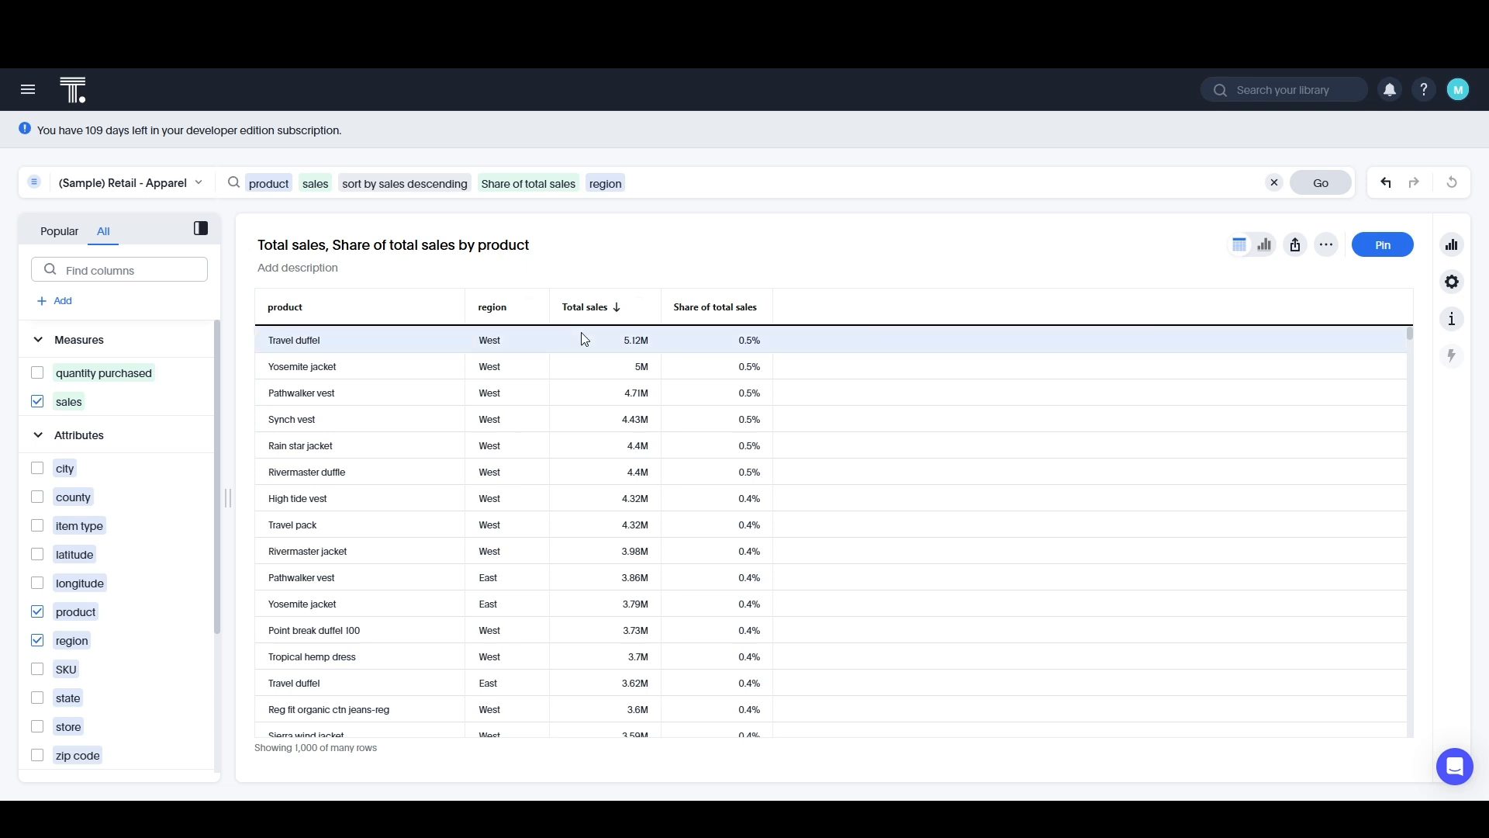
Create another formula and name it "Share of Product Sales".
{"action": "left_click", "coordinate": [44, 301]}
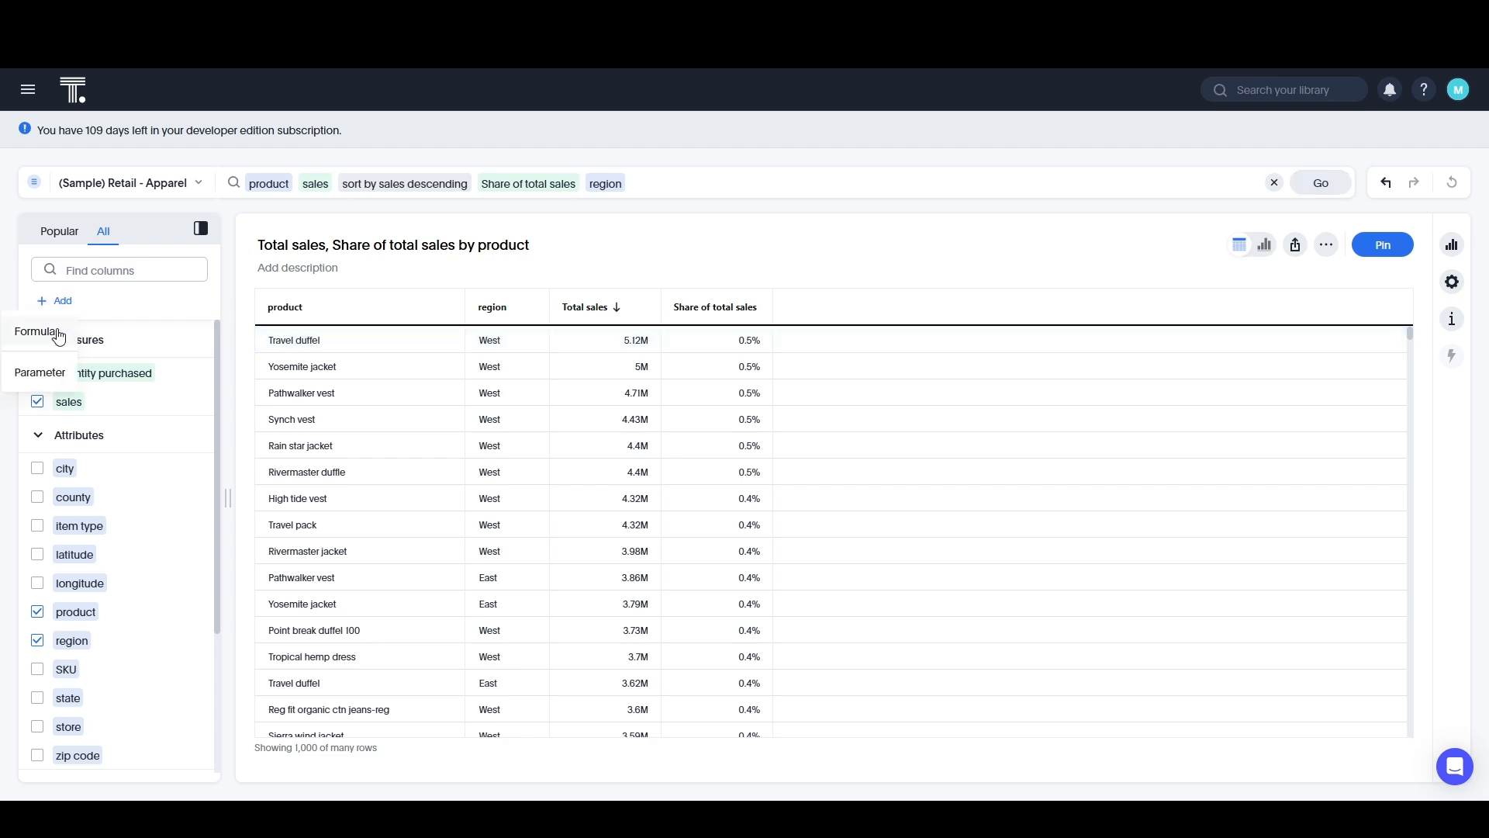
{"action": "left_click", "coordinate": [58, 334]}
{"action": "left_click", "coordinate": [446, 264]}
{"action": "type", "text": "Share "}
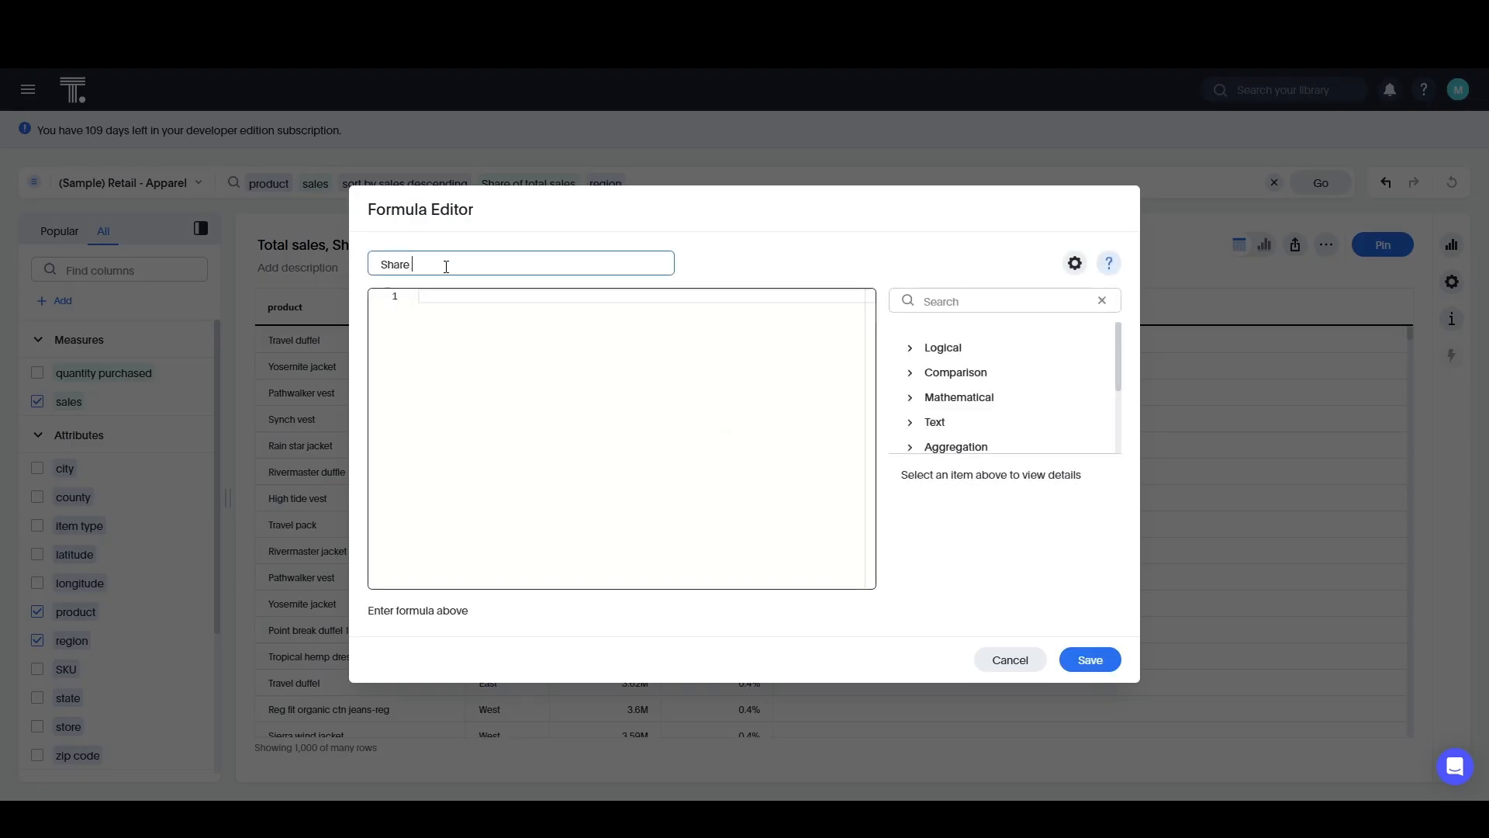
{"action": "type", "text": "of Product Sales"}
Define the formula as sum(sales) / group_aggregate(sum(sales), {product}, query_filters()) and save it.
{"action": "left_click", "coordinate": [532, 352]}
{"action": "type", "text": "sum(S"}
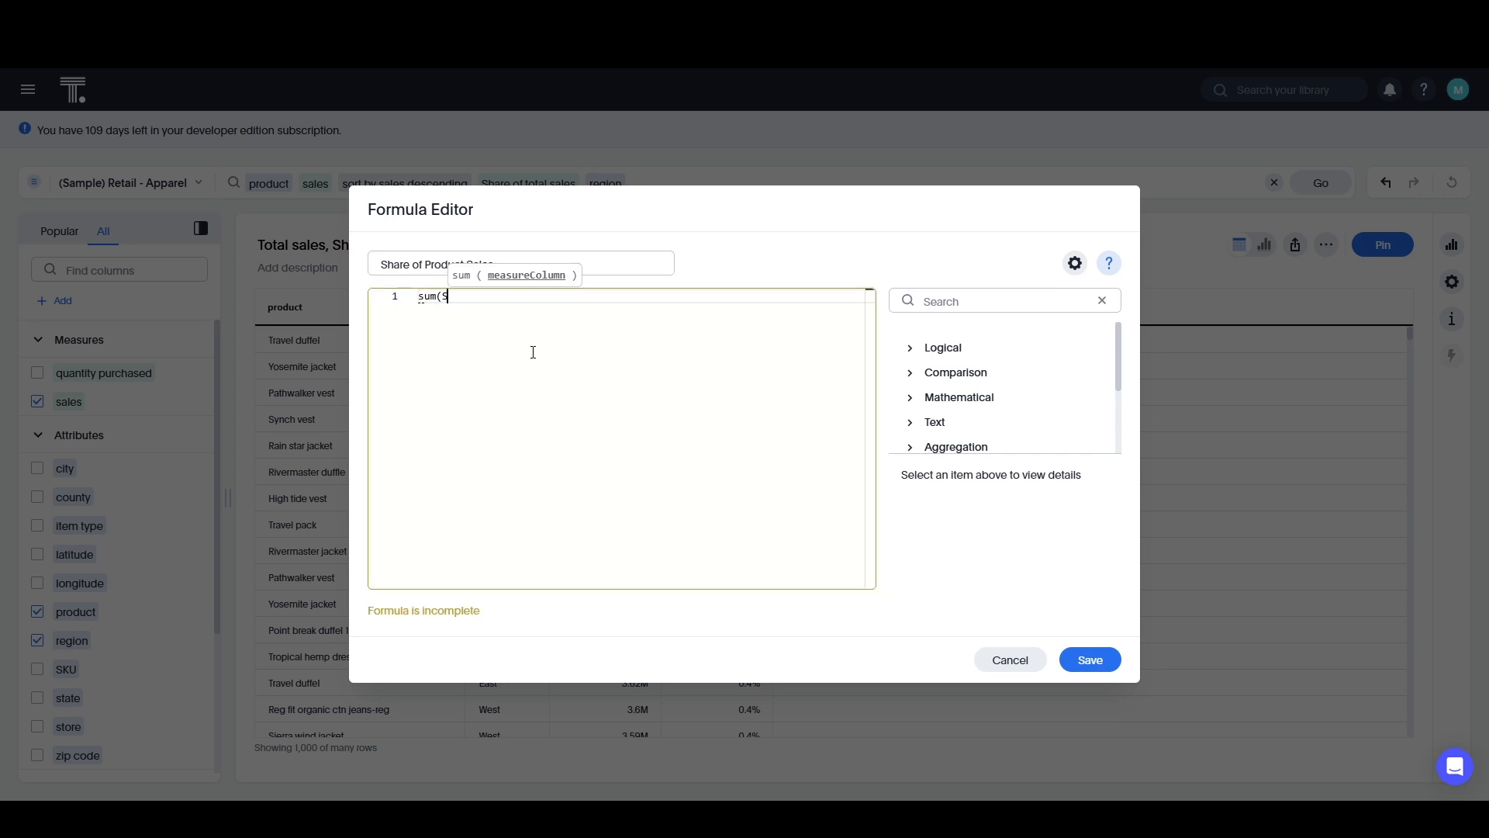
{"action": "type", "text": "ales) / g"}
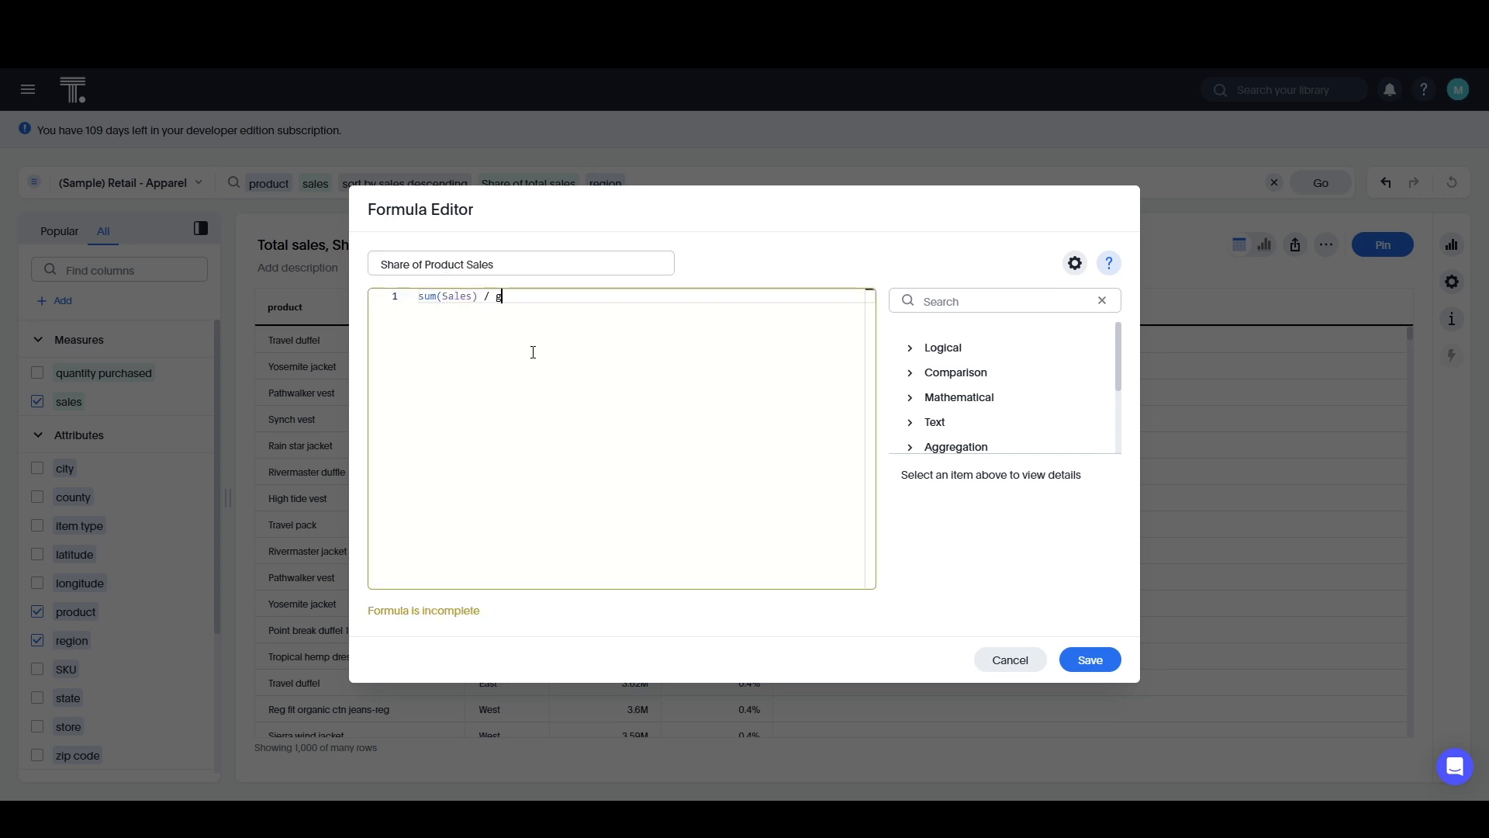
{"action": "type", "text": "roup_aggregate( sum"}
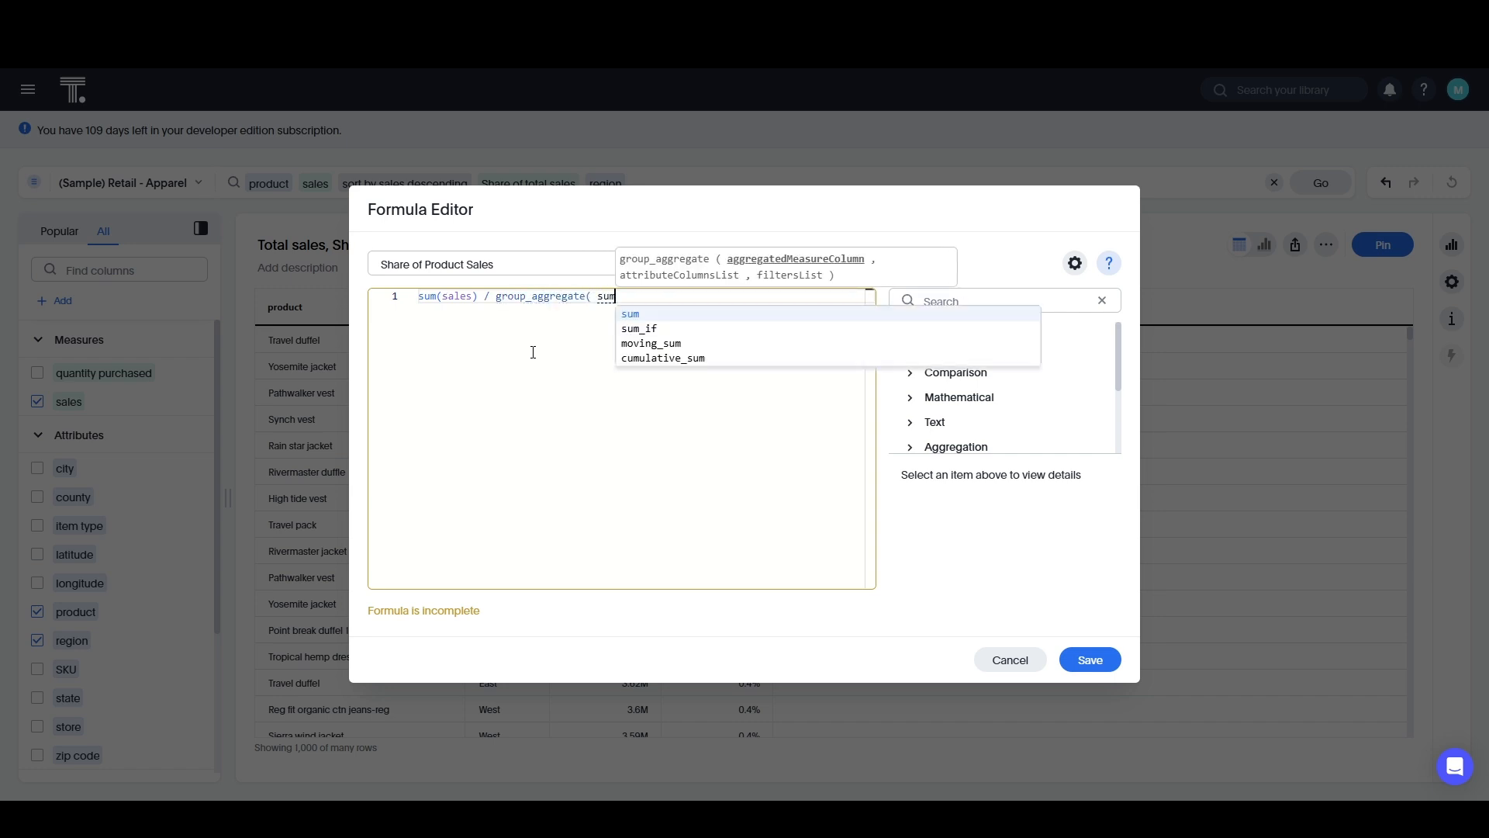
{"action": "type", "text": "(Sales),"}
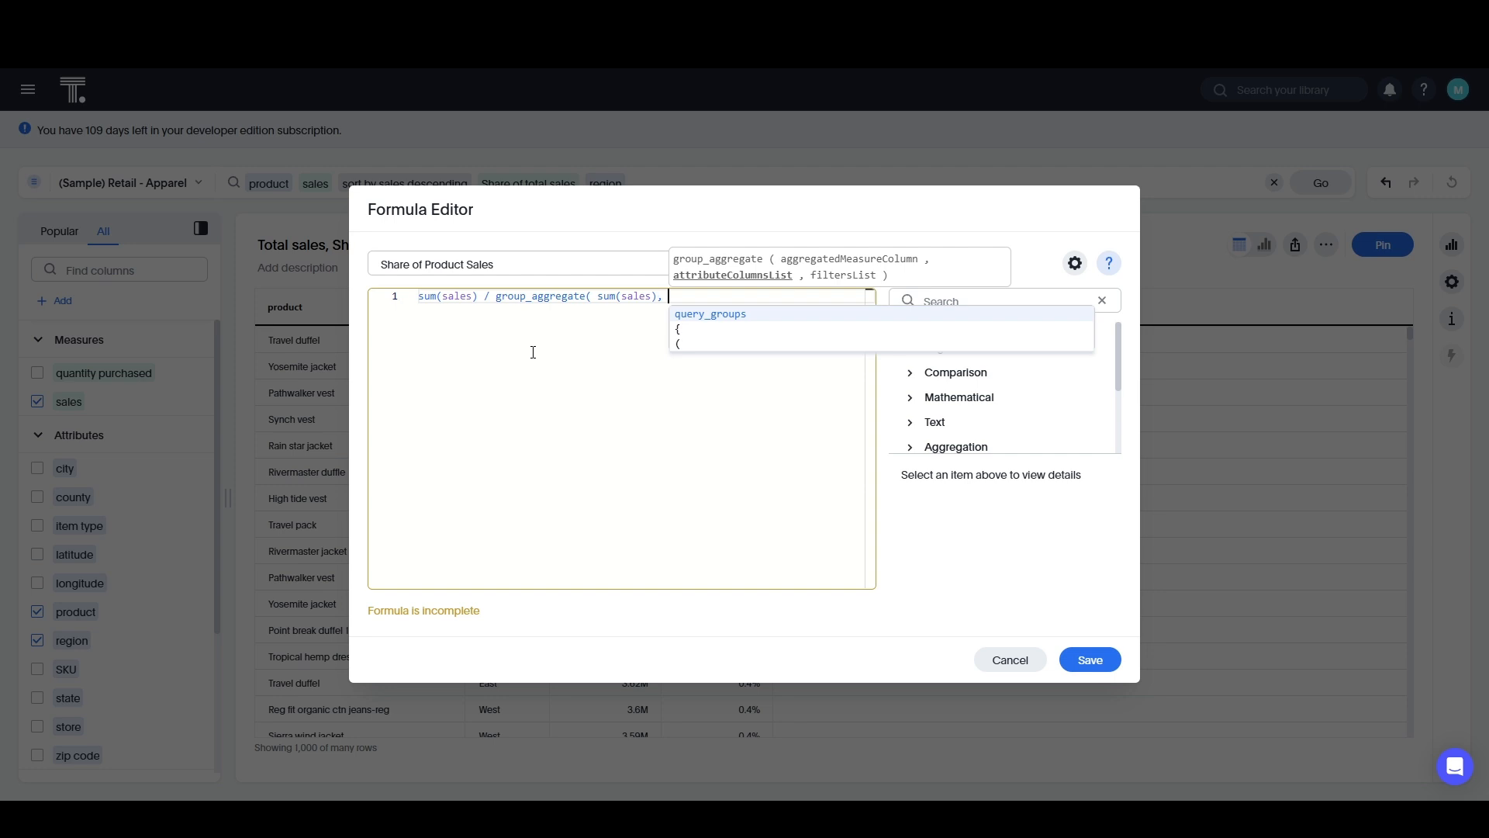
{"action": "type", "text": "{P"}
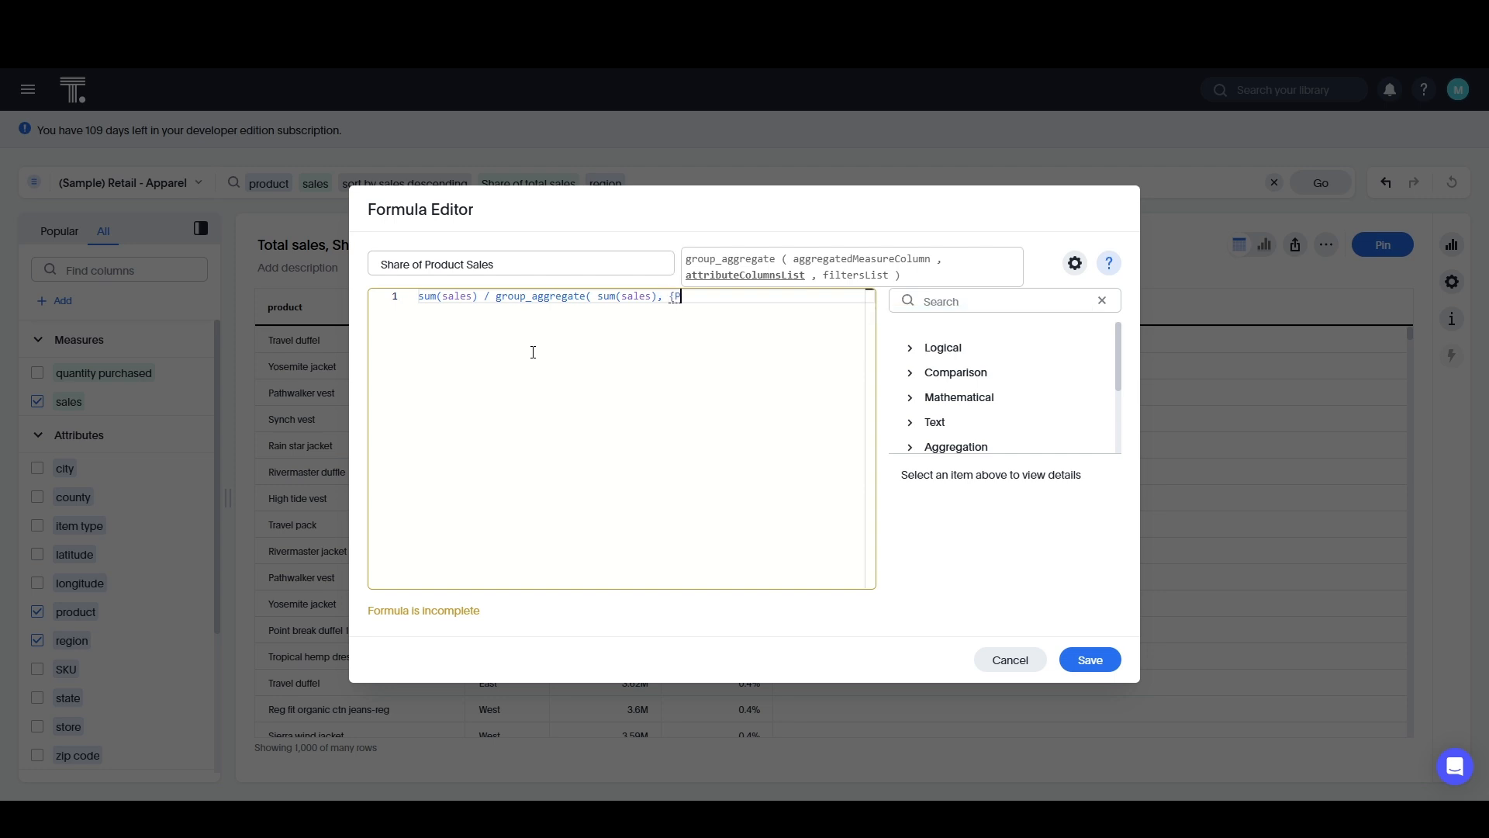
{"action": "type", "text": "roduct}"}
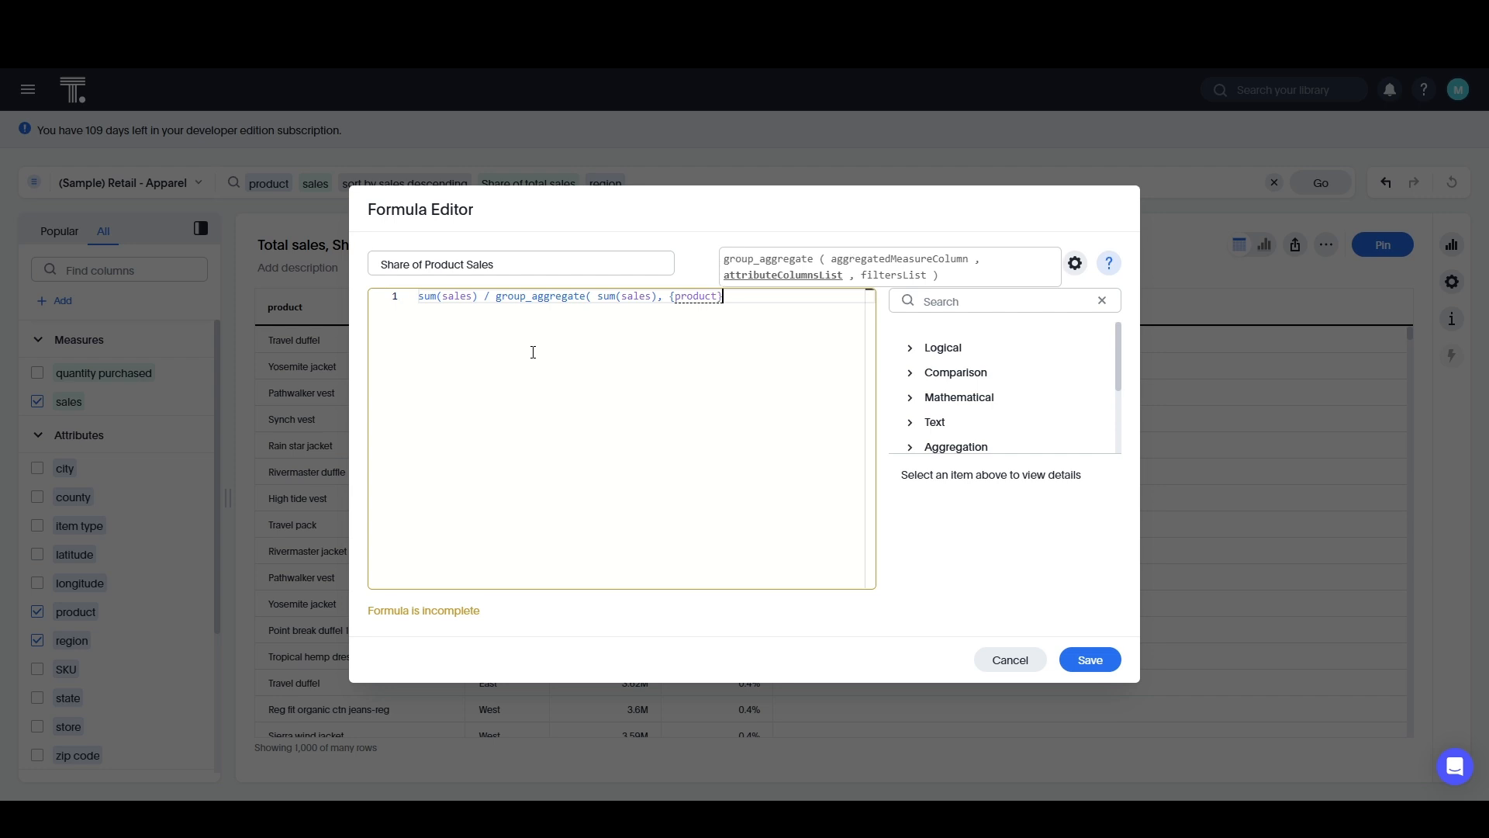
{"action": "type", "text": ", quer"}
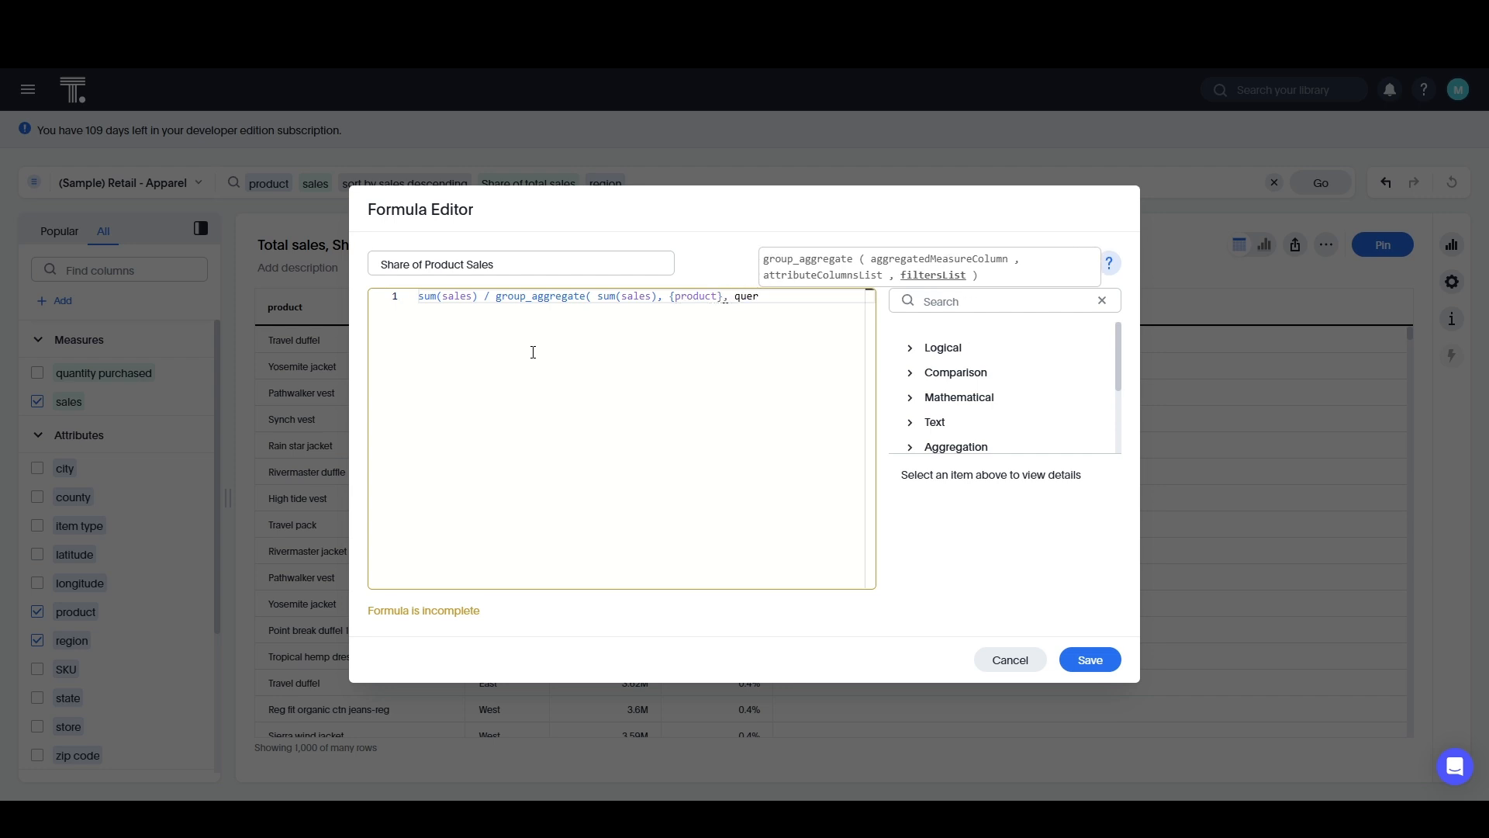
{"action": "type", "text": "y_filters ( ) "}
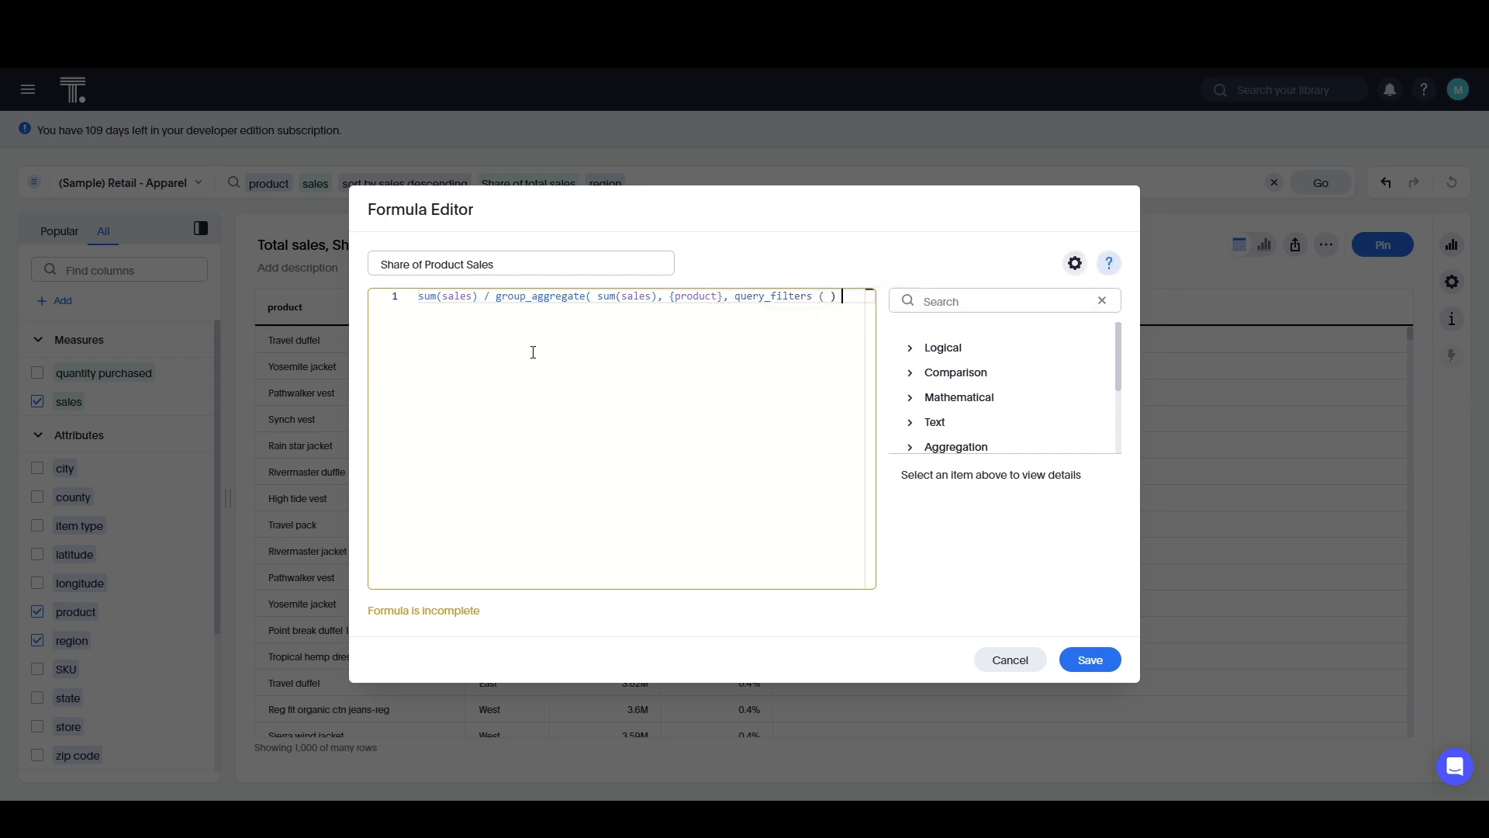
{"action": "type", "text": ")"}
{"action": "left_click", "coordinate": [1090, 659]}
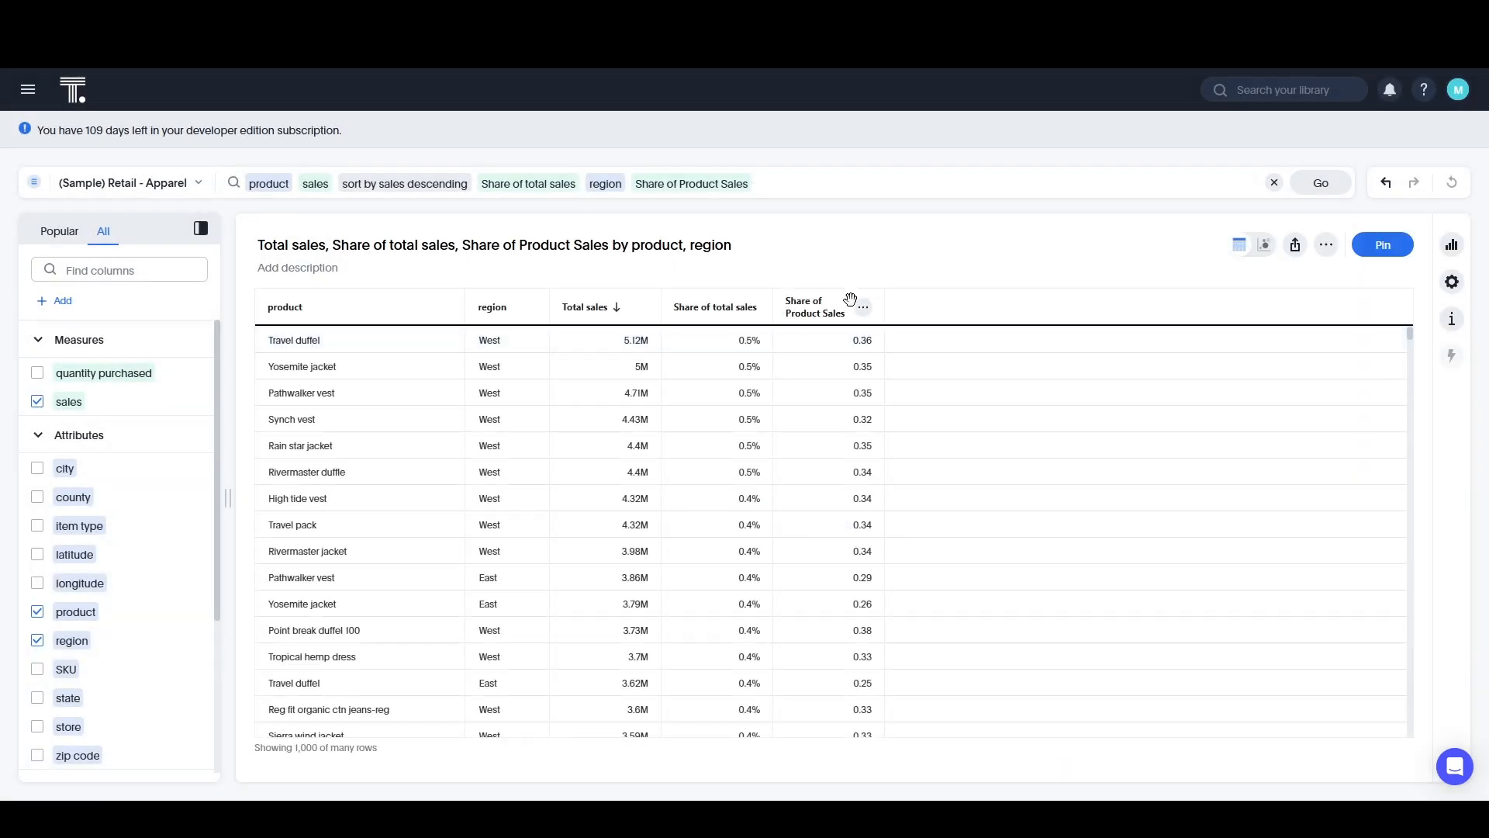
Format the Share of Product Sales column as a percentage with 1 decimal.
{"action": "left_click", "coordinate": [863, 307]}
{"action": "left_click", "coordinate": [941, 418]}
{"action": "left_click", "coordinate": [1302, 550]}
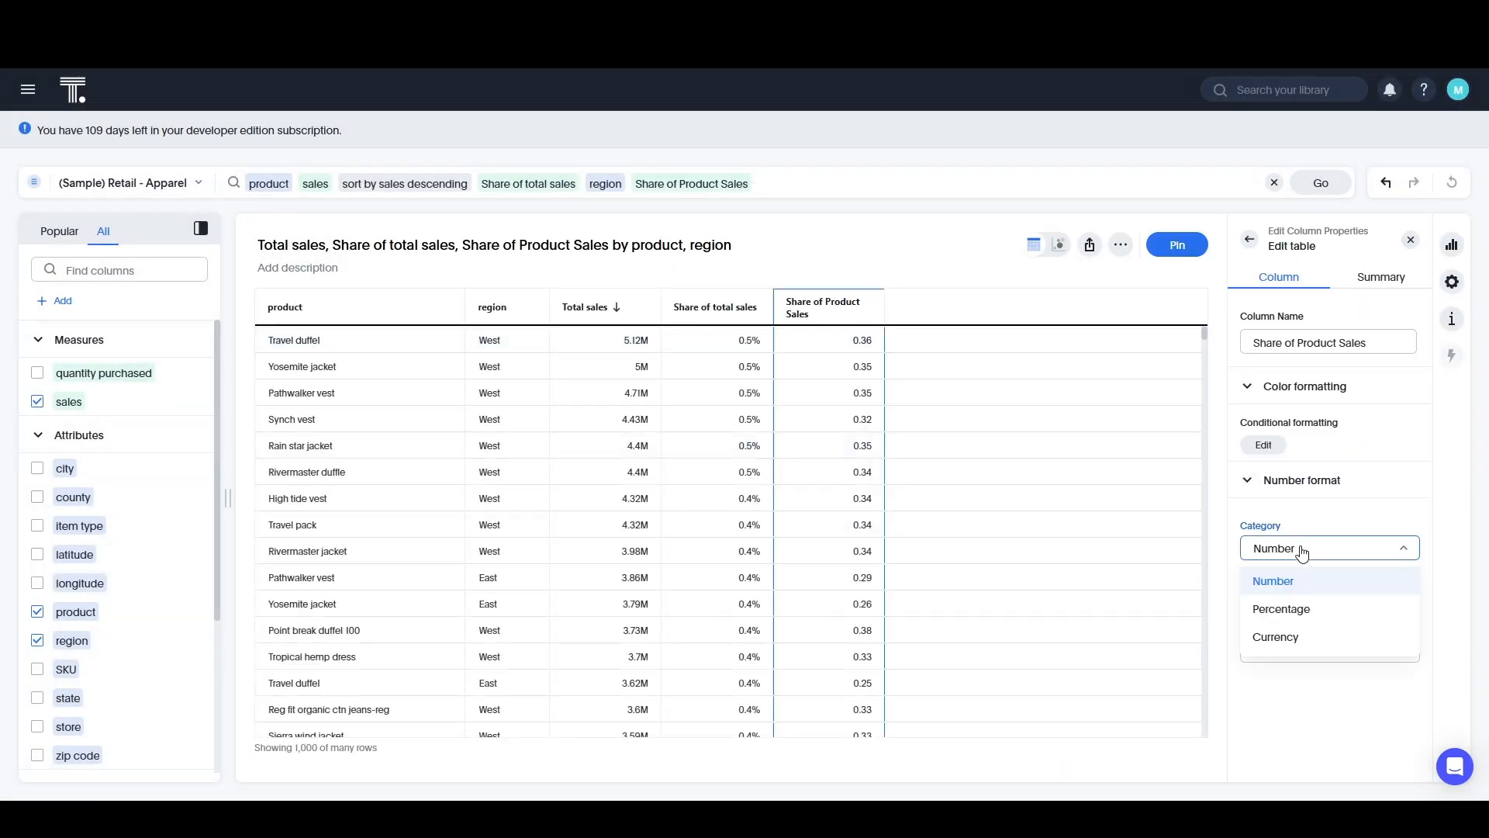
{"action": "left_click", "coordinate": [1282, 609]}
{"action": "double_click", "coordinate": [1279, 605]}
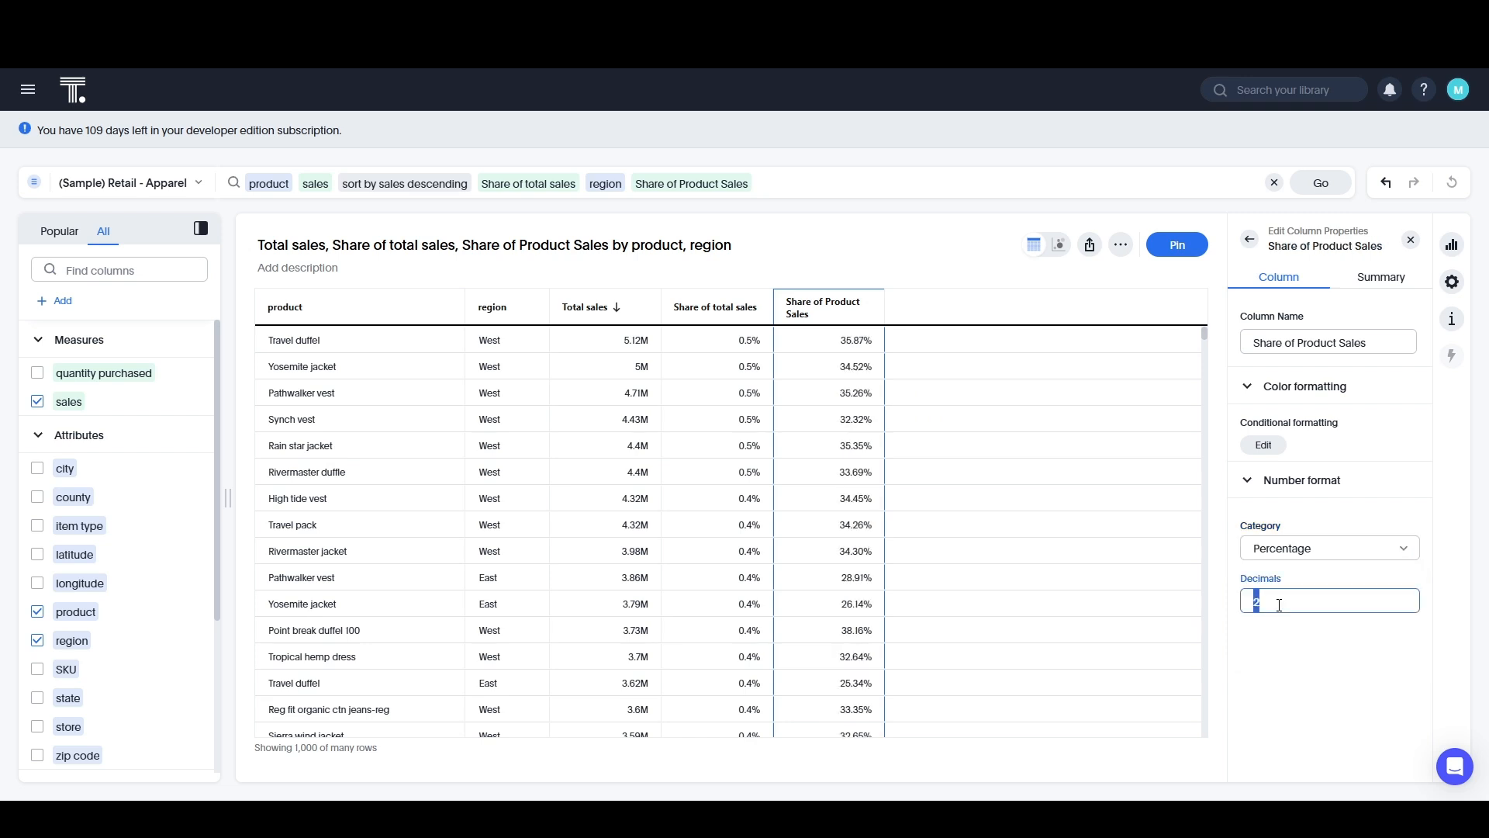
{"action": "type", "text": "1"}
{"action": "left_click", "coordinate": [1411, 239]}
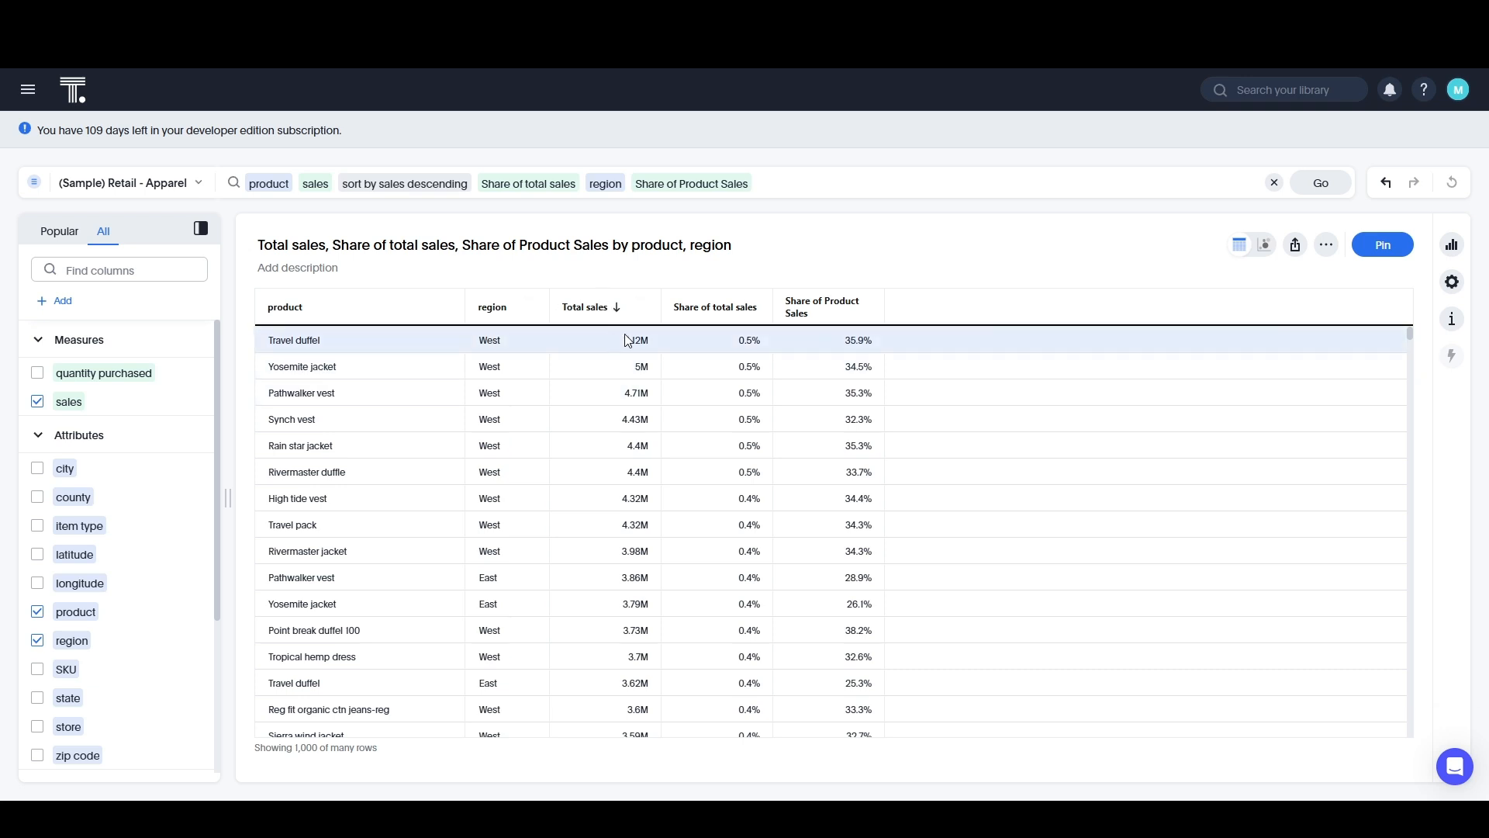
Create another formula and name it "Share of Region Sales".
{"action": "left_click", "coordinate": [58, 301]}
{"action": "left_click", "coordinate": [67, 332]}
{"action": "left_click", "coordinate": [540, 261]}
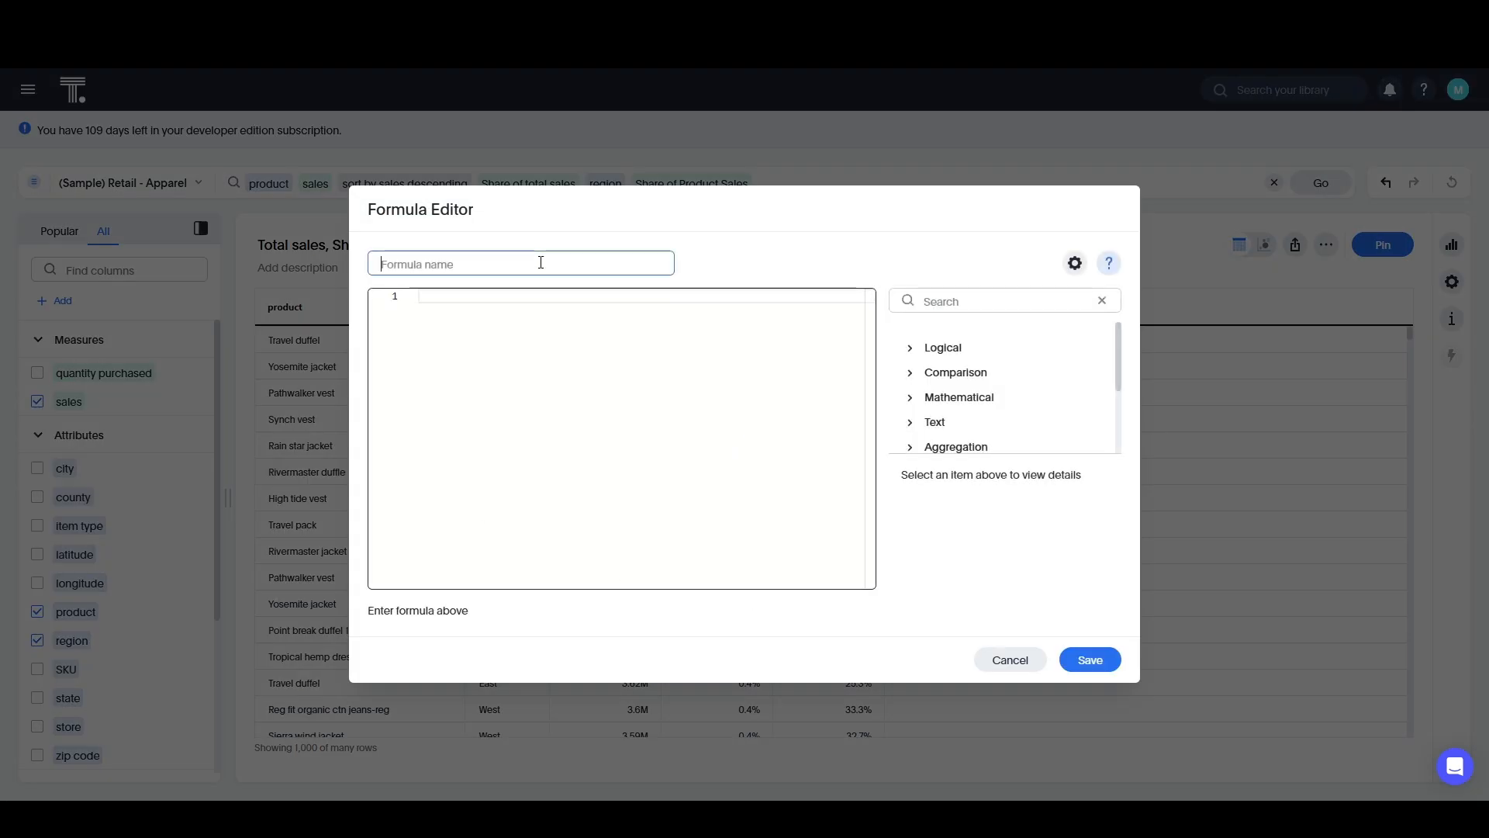
{"action": "type", "text": "share"}
{"action": "type", "text": " o"}
{"action": "type", "text": "f Region Sa"}
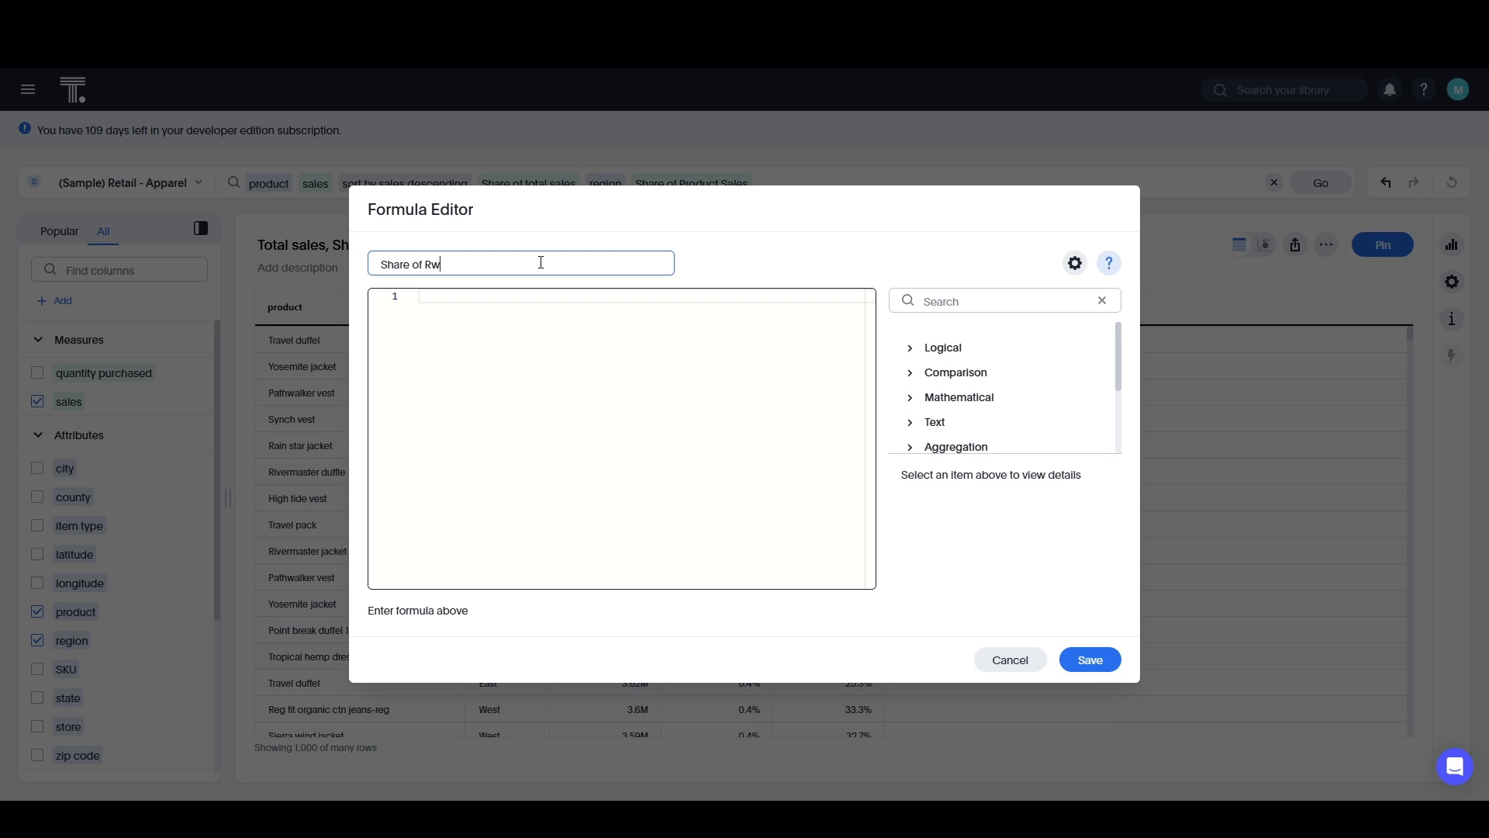
{"action": "type", "text": "les"}
Begin the region share formula with sum(Sales) divided by group_aggregate, using sum(Sales) as its first argument.
{"action": "left_click", "coordinate": [678, 339]}
{"action": "type", "text": "sum(Sales"}
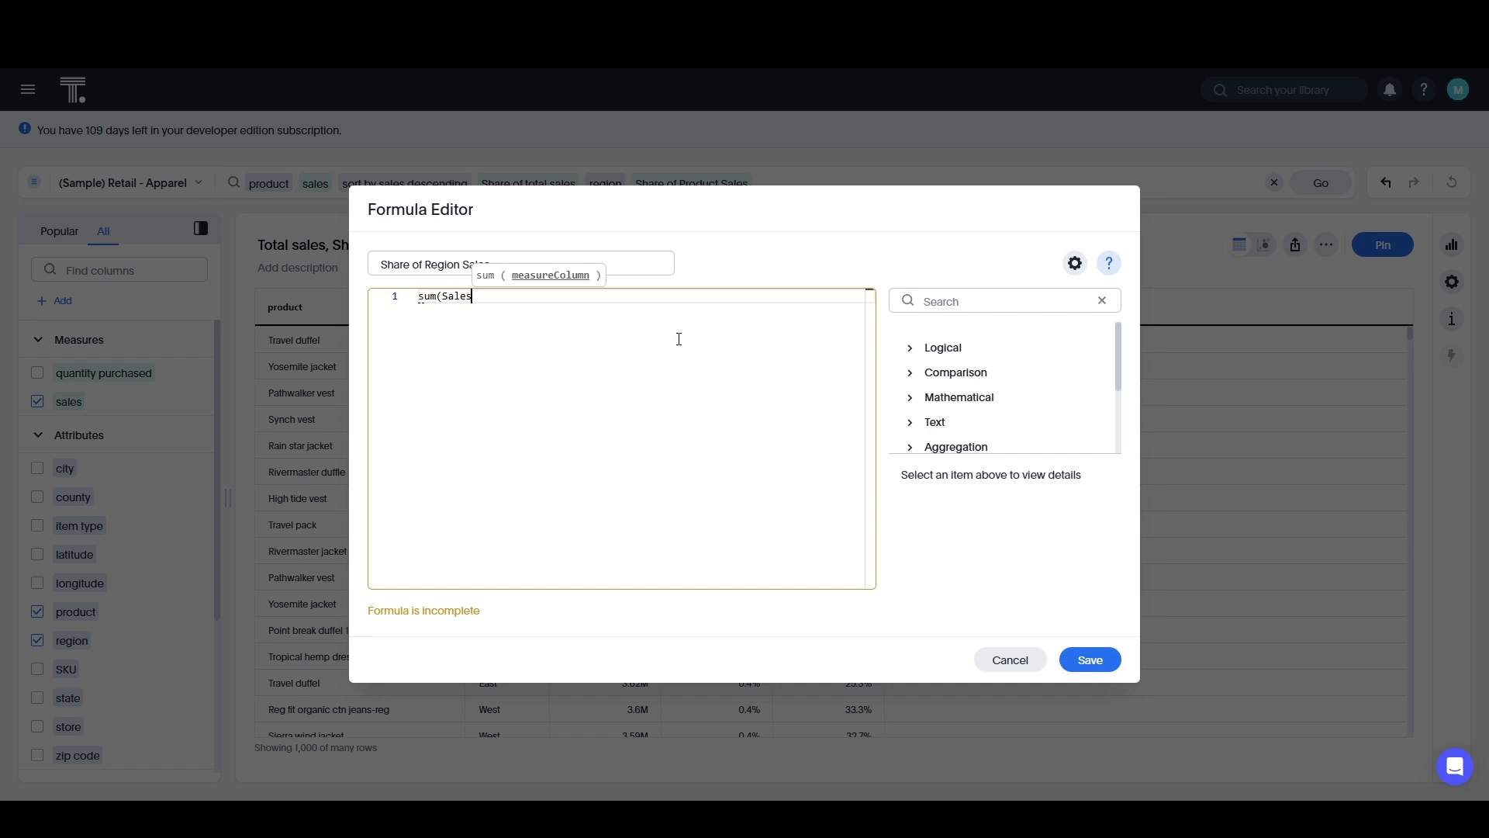
{"action": "type", "text": ") / group_"}
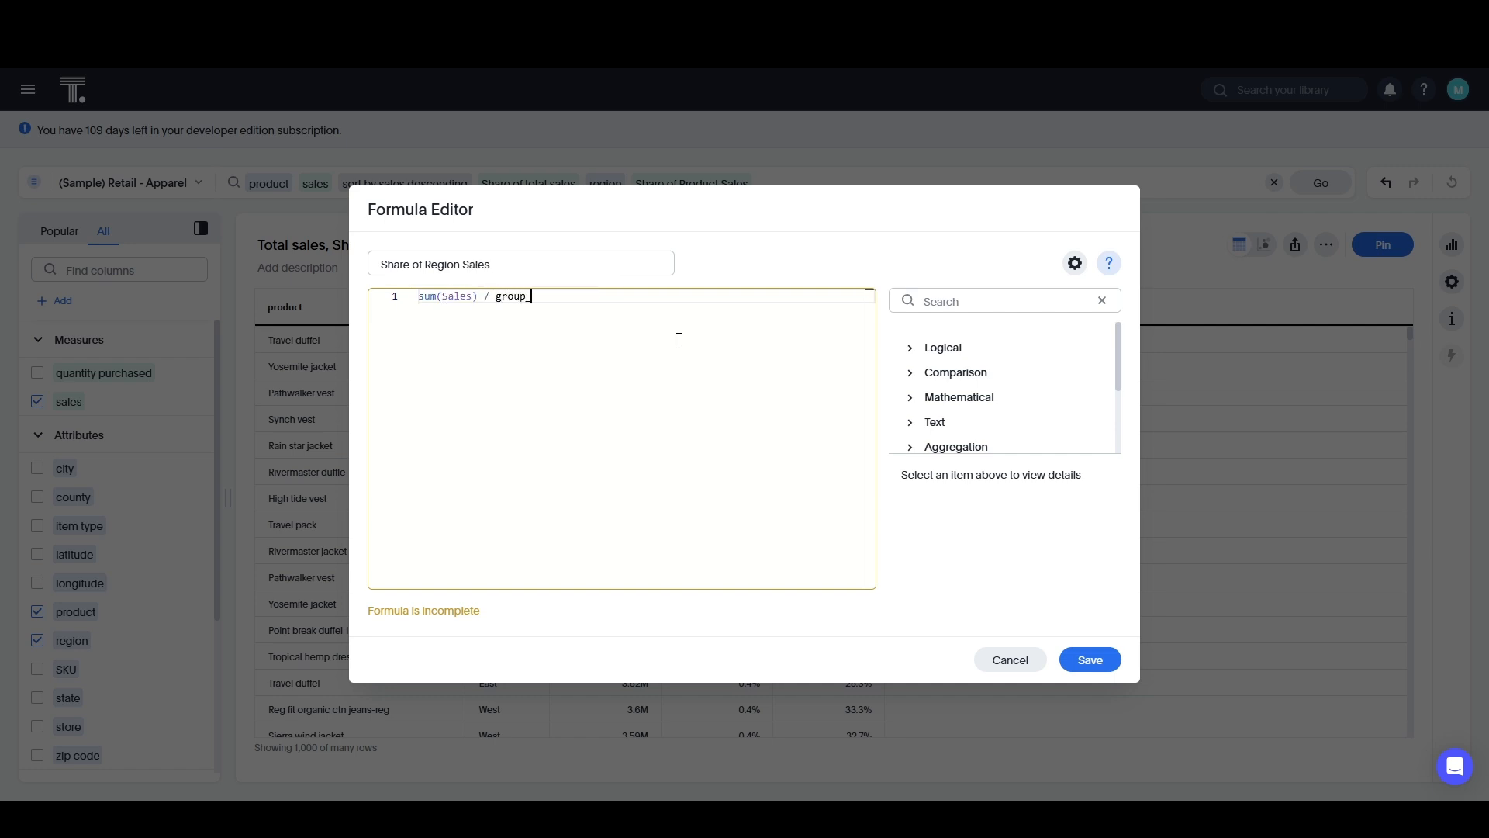
{"action": "type", "text": "aggregate( sum(Sales), "}
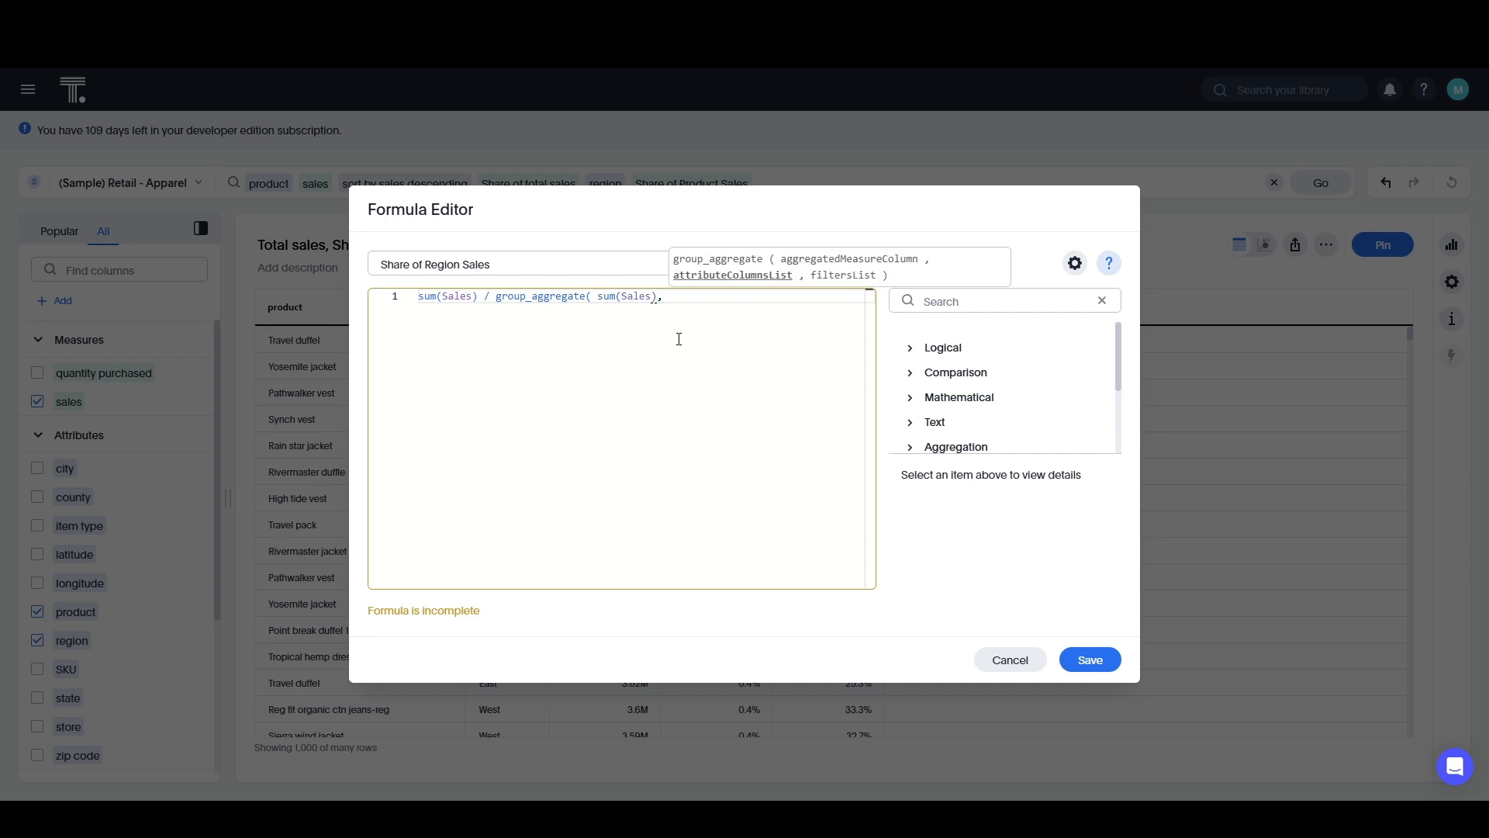
Complete group_aggregate with the grouping {region} and query_filters(), and save the formula.
{"action": "type", "text": "{ERg"}
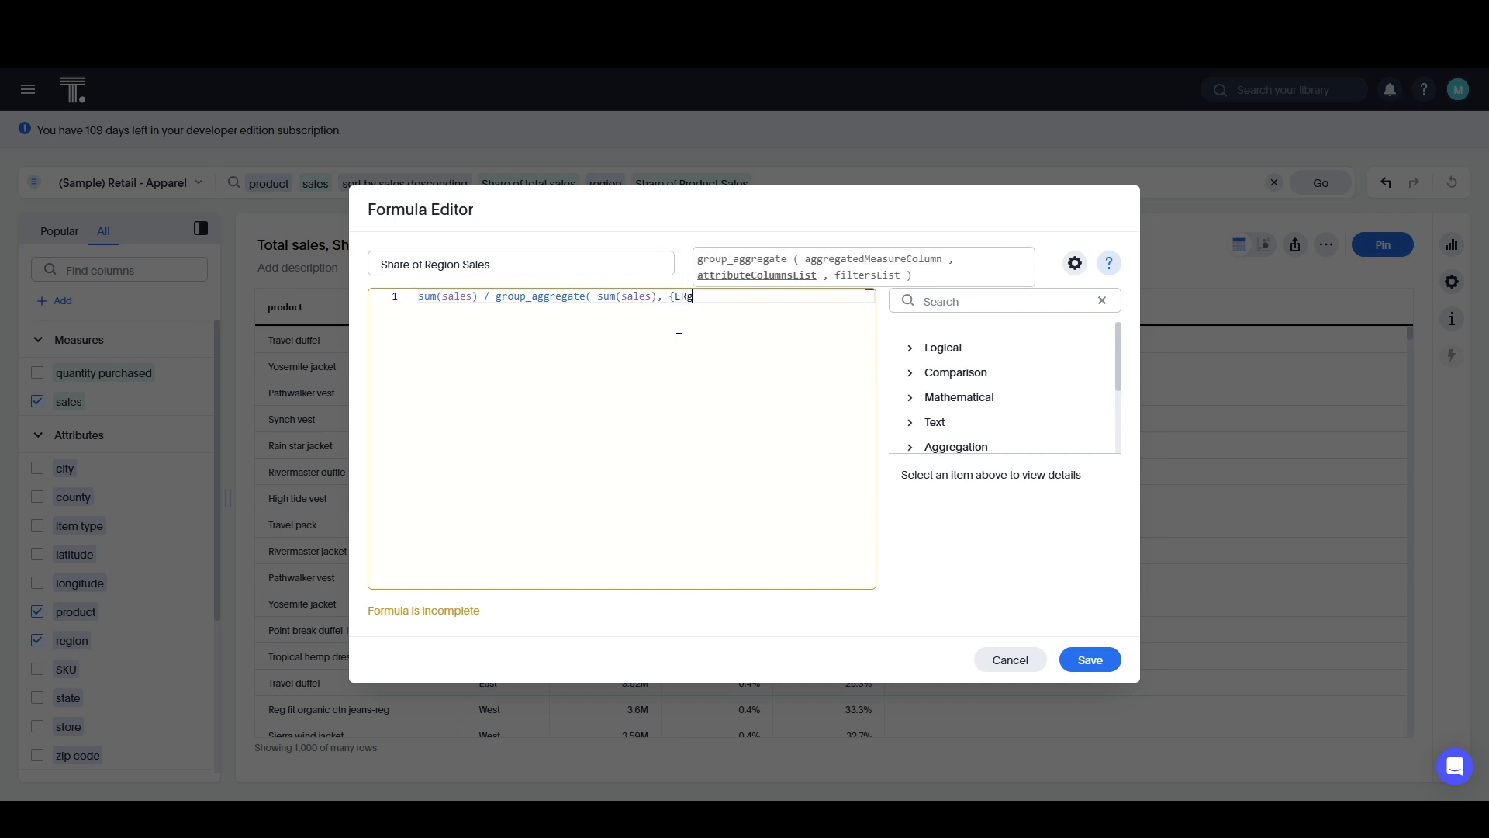
{"action": "key", "text": "BackSpace"}
{"action": "key", "text": "BackSpace"}
{"action": "key", "text": "BackSpace"}
{"action": "type", "text": "region}"}
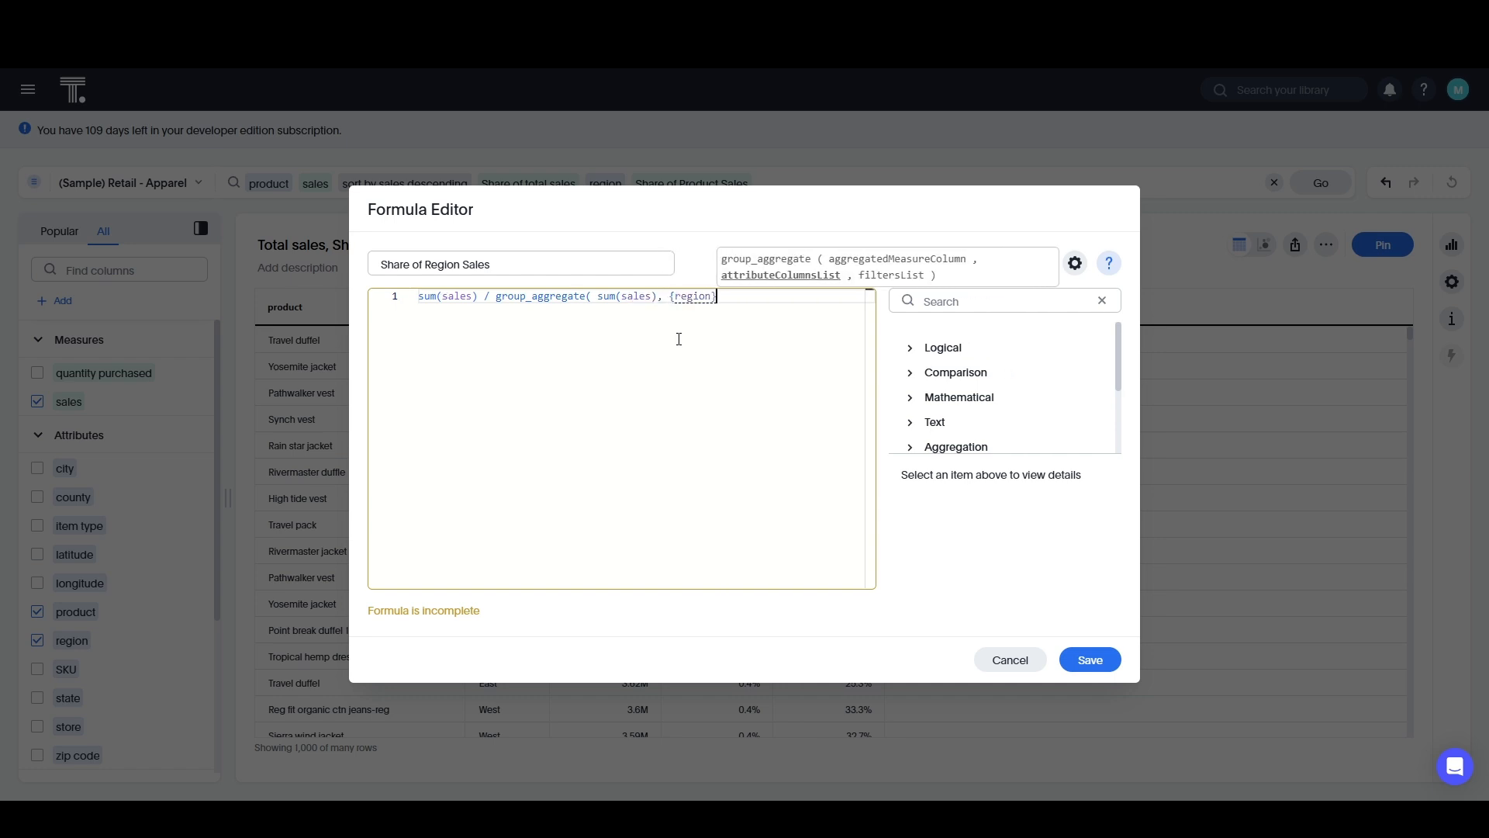
{"action": "type", "text": ", query_"}
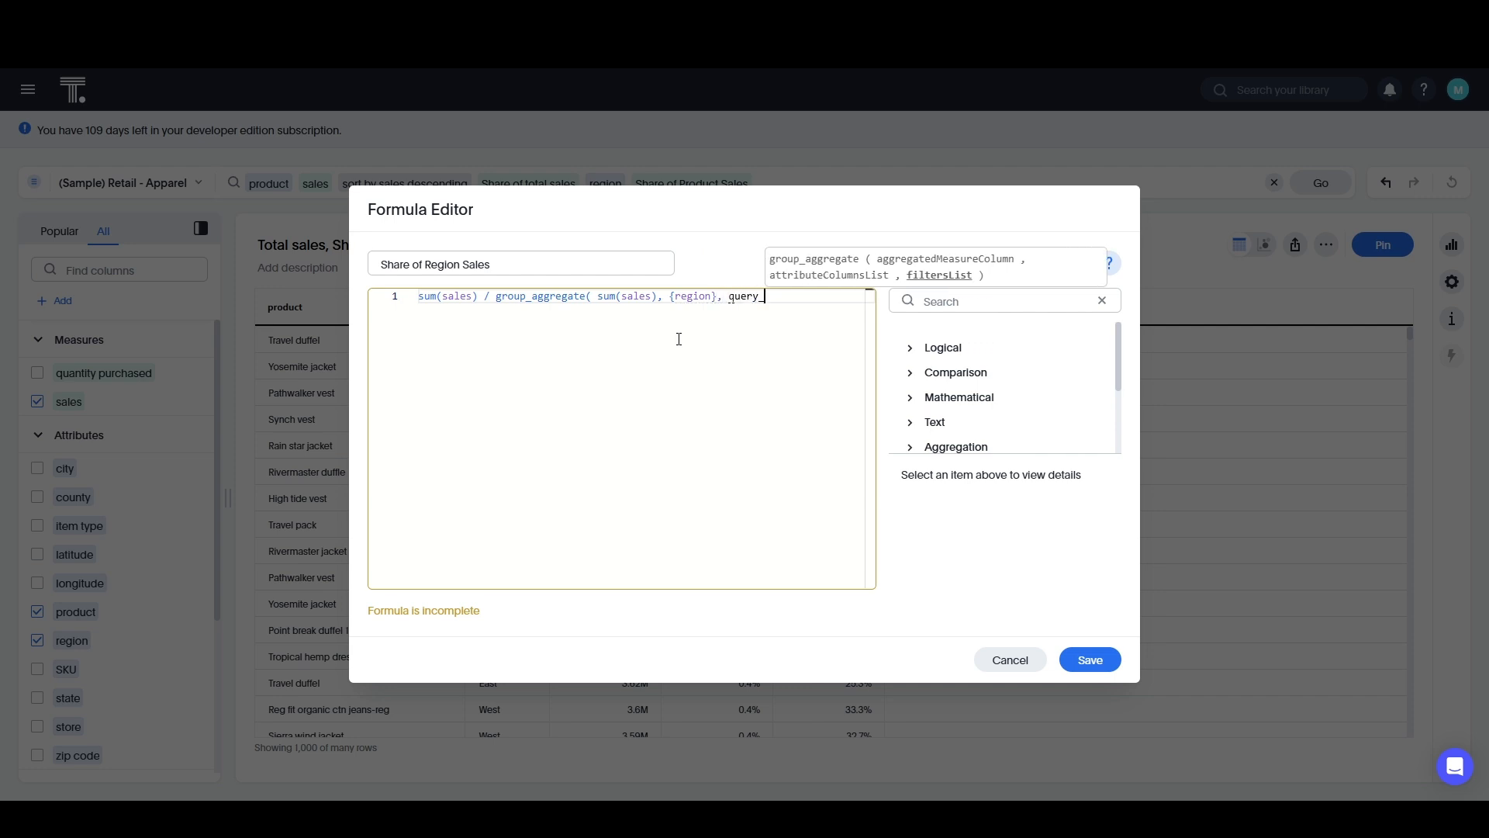
{"action": "type", "text": "filters"}
{"action": "key", "text": "Return"}
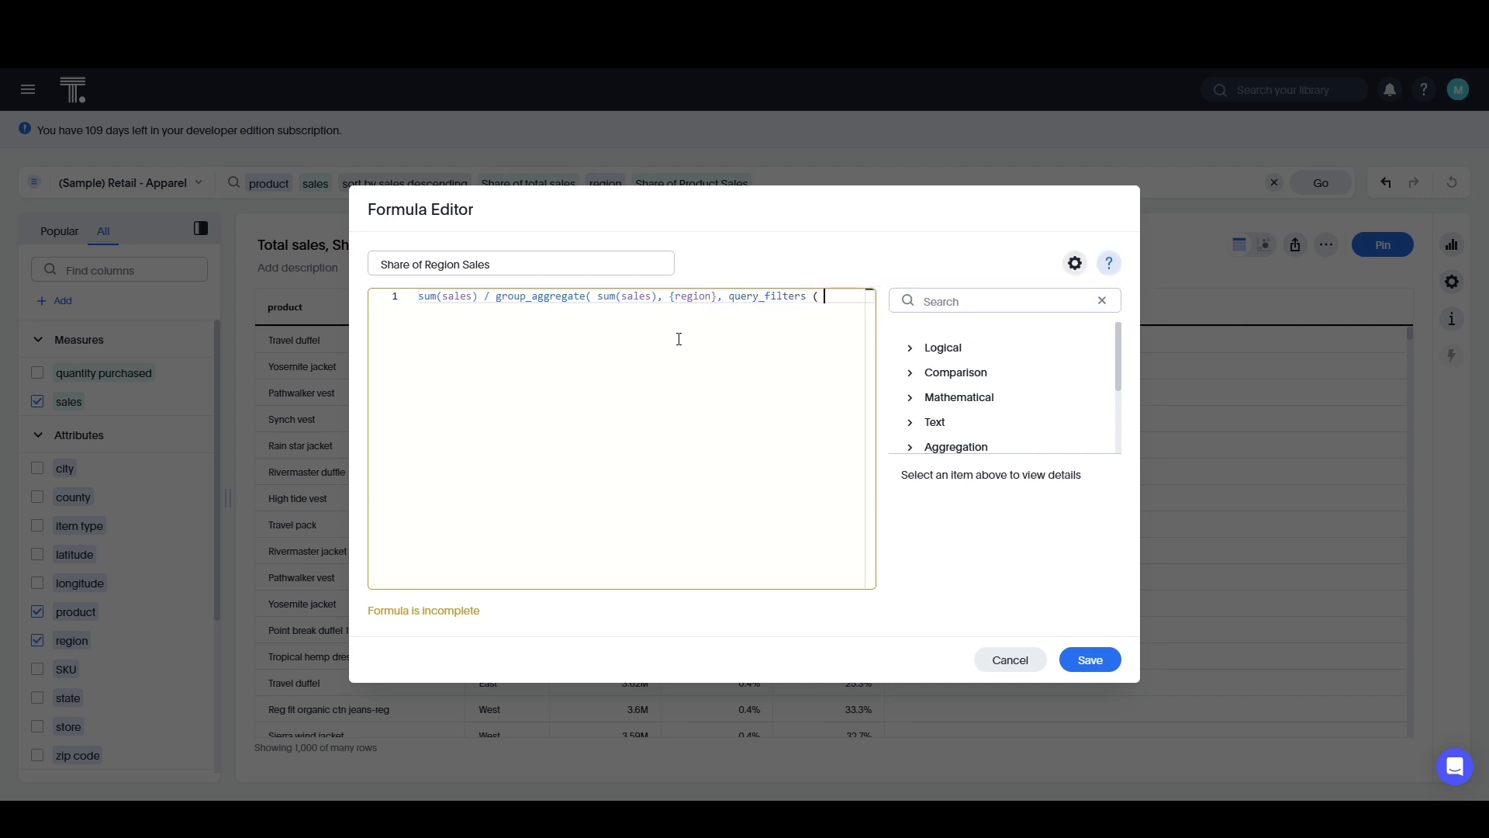
{"action": "type", "text": ")"}
{"action": "left_click", "coordinate": [1097, 662]}
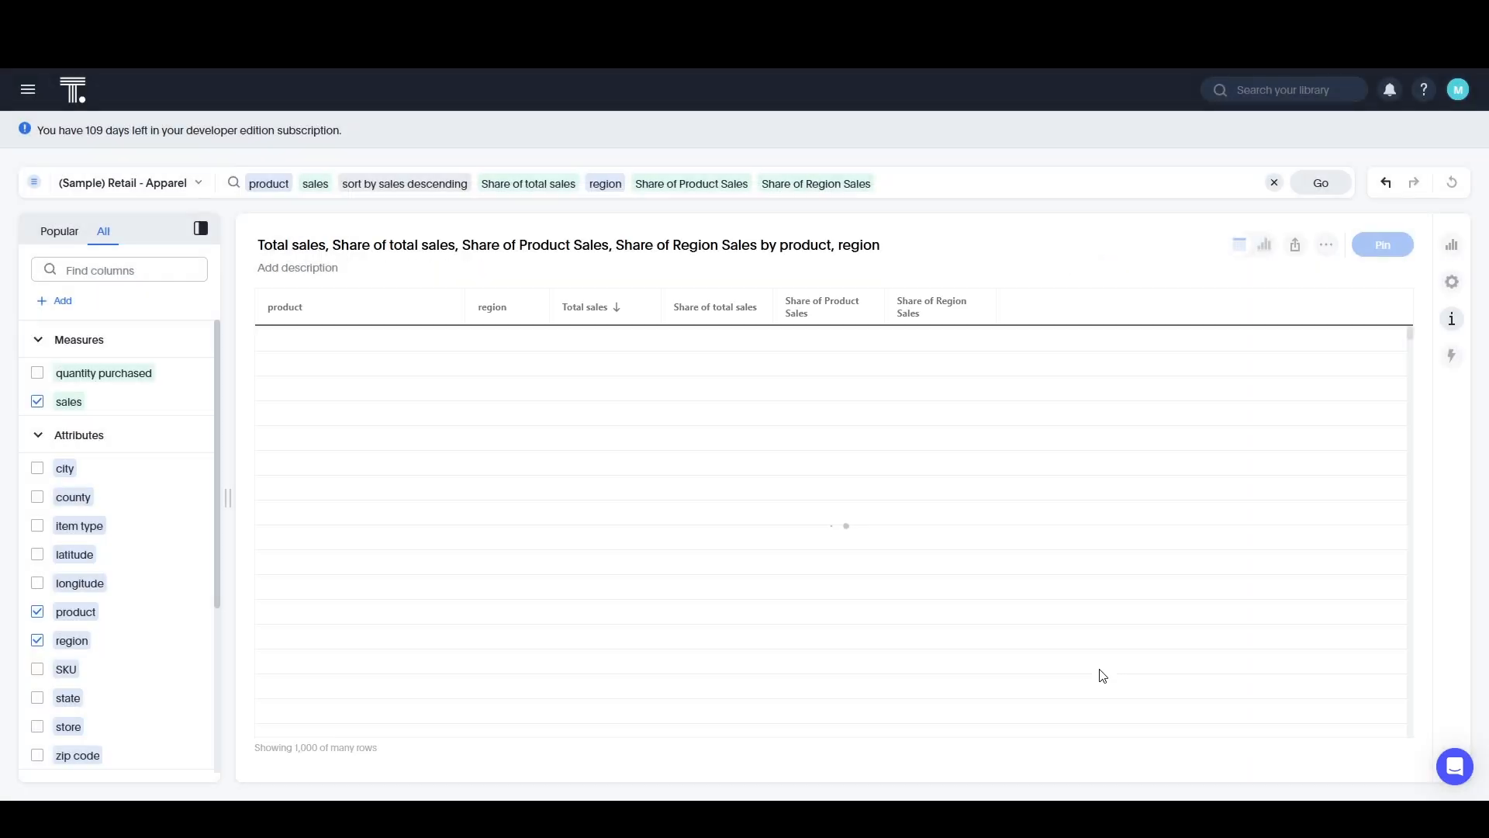
Format the Share of Region Sales column as a percentage with 1 decimal.
{"action": "left_click", "coordinate": [974, 307]}
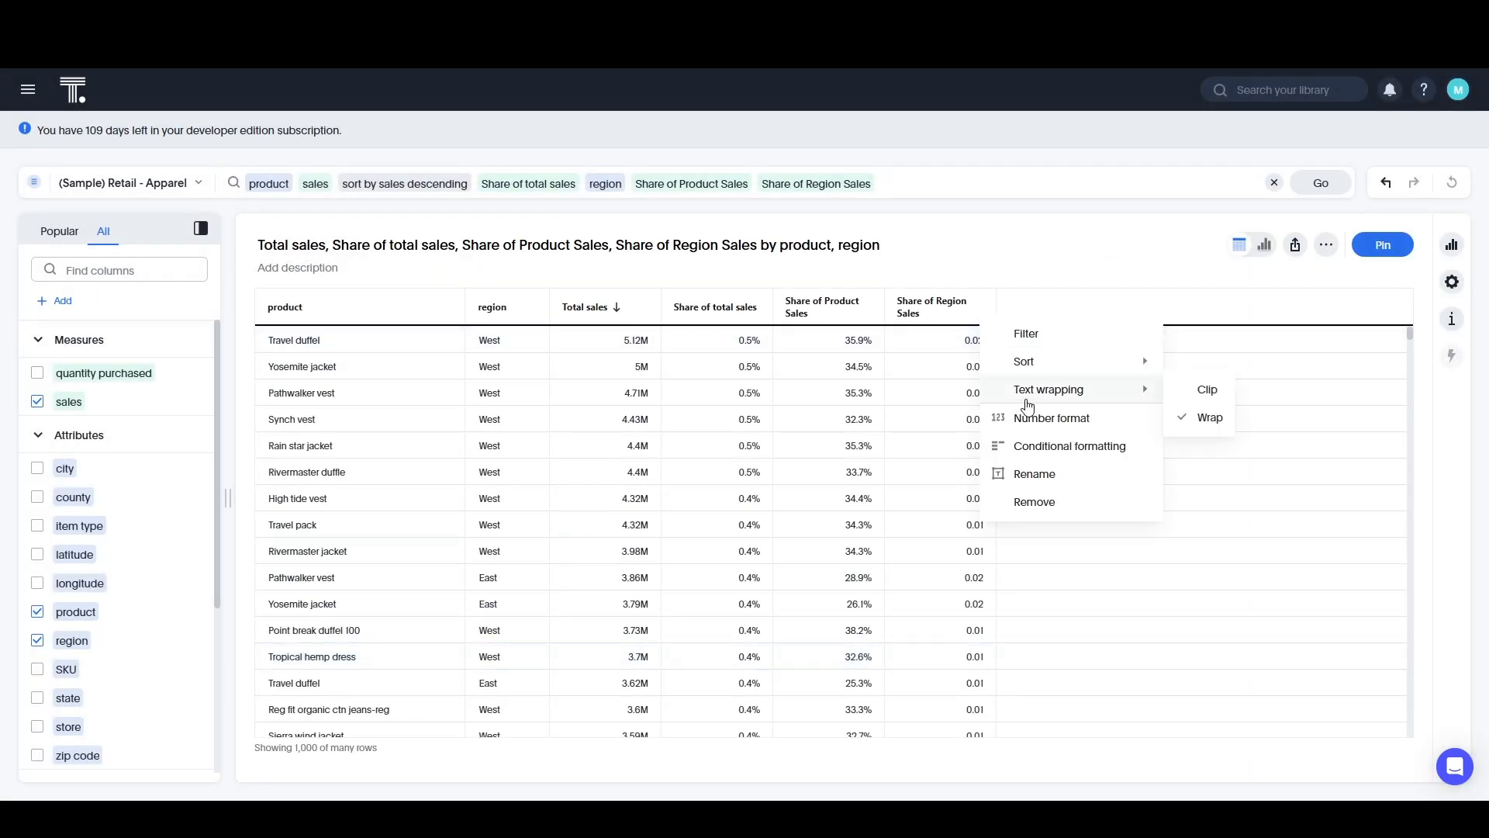
{"action": "left_click", "coordinate": [1032, 418]}
{"action": "left_click", "coordinate": [1264, 549]}
{"action": "left_click", "coordinate": [1263, 610]}
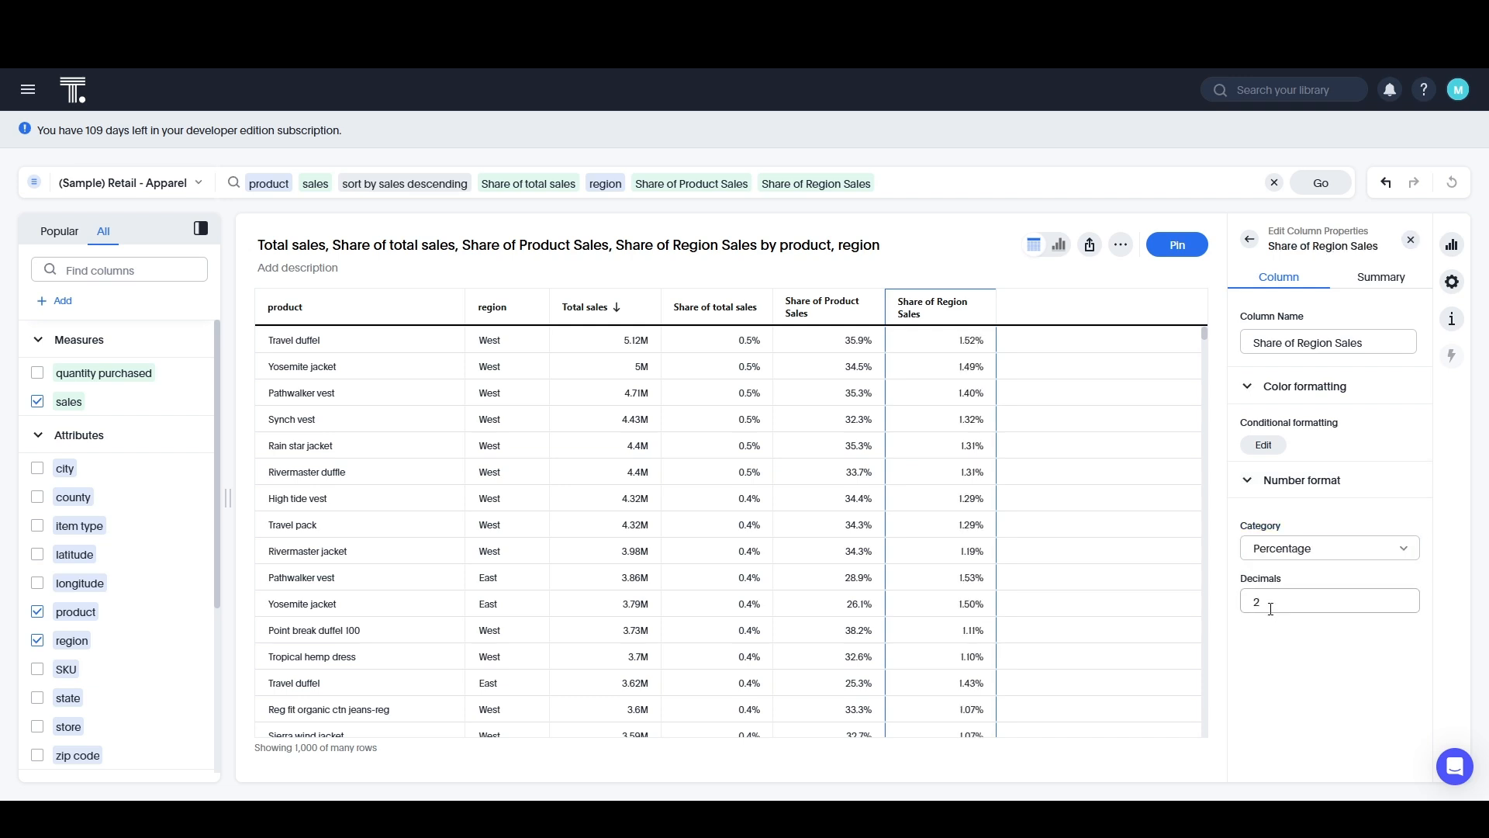
{"action": "left_click", "coordinate": [1271, 599]}
{"action": "key", "text": "BackSpace"}
{"action": "type", "text": "1"}
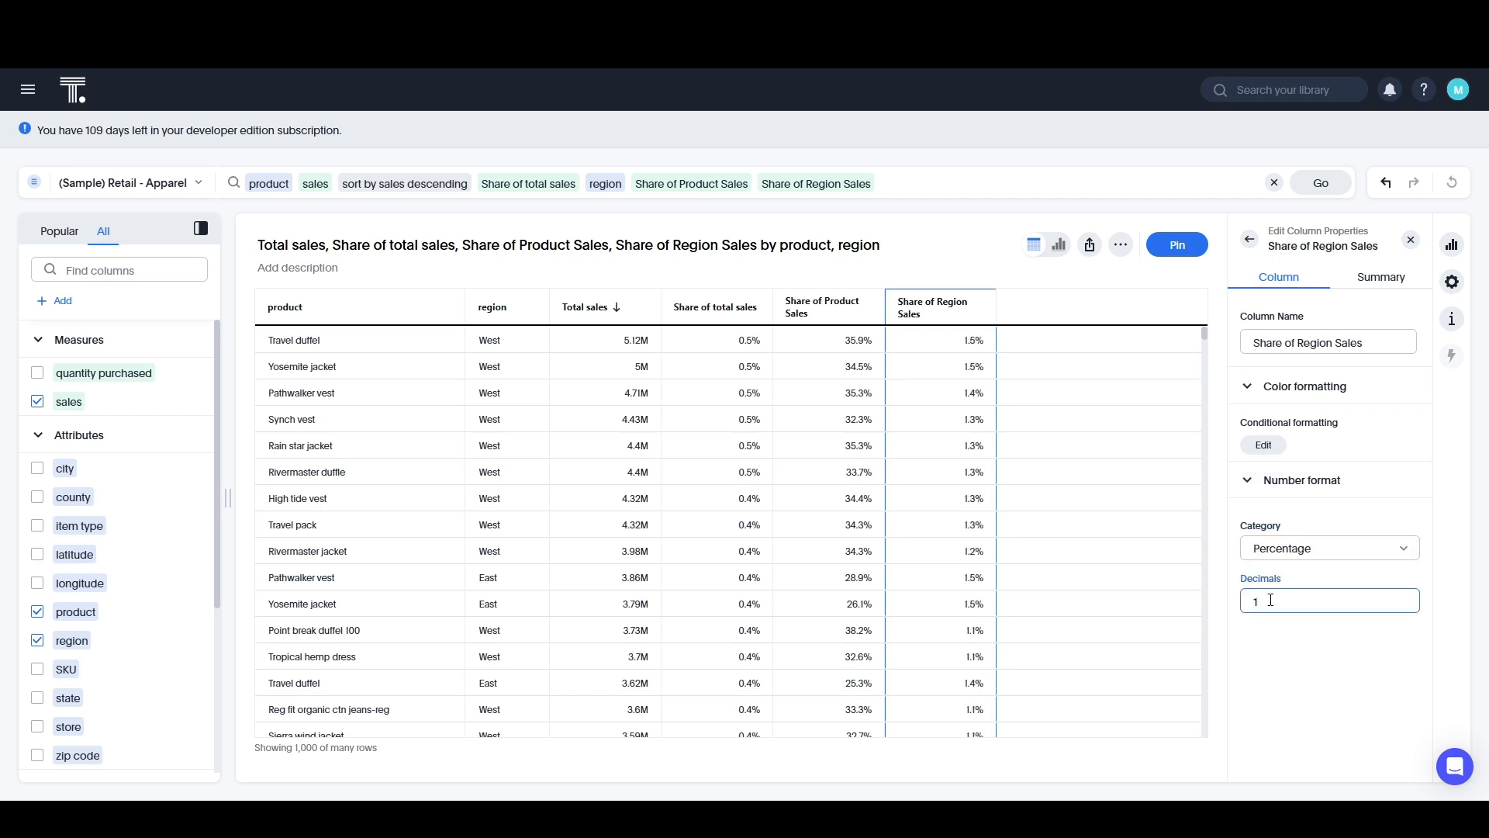
{"action": "left_click", "coordinate": [1423, 237]}
{"action": "left_click", "coordinate": [1411, 239]}
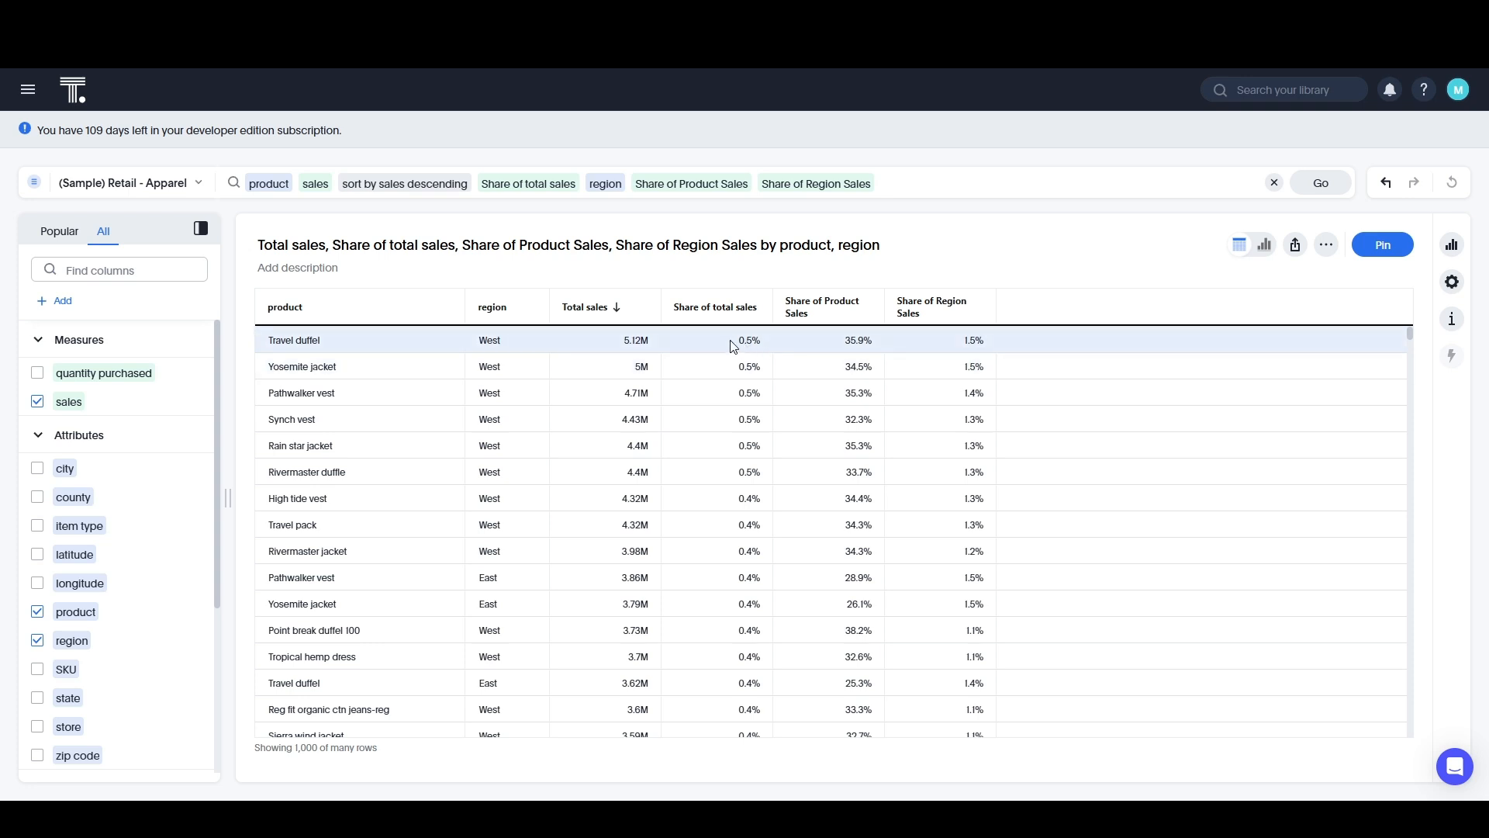
Move the Share of Region Sales column ahead of Share of Product Sales, and filter the table's search to the year 2024.
{"action": "left_click_drag", "start_coordinate": [905, 303], "coordinate": [803, 310]}
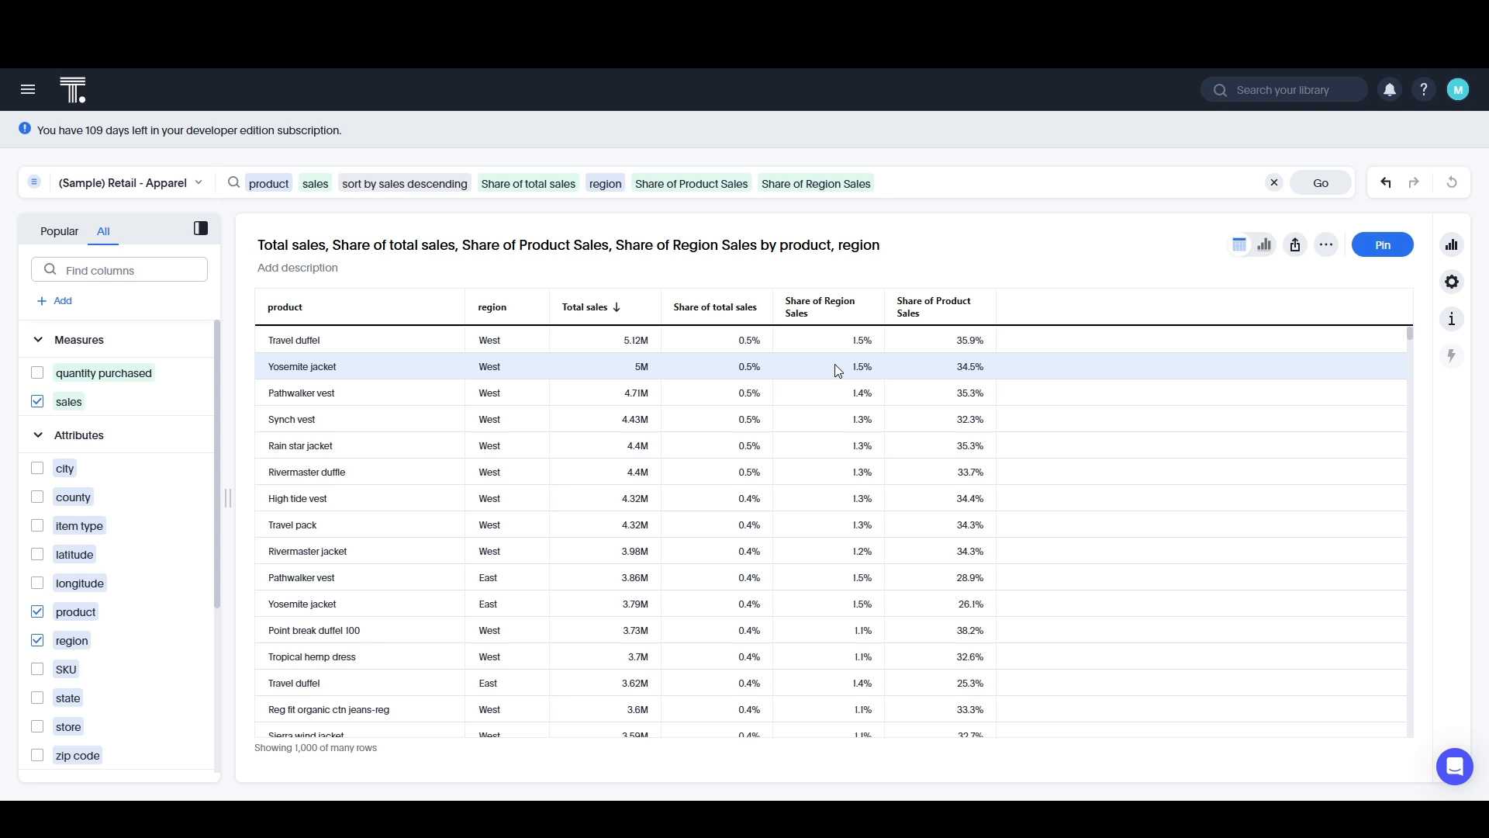
{"action": "left_click", "coordinate": [1065, 189]}
{"action": "type", "text": "2024"}
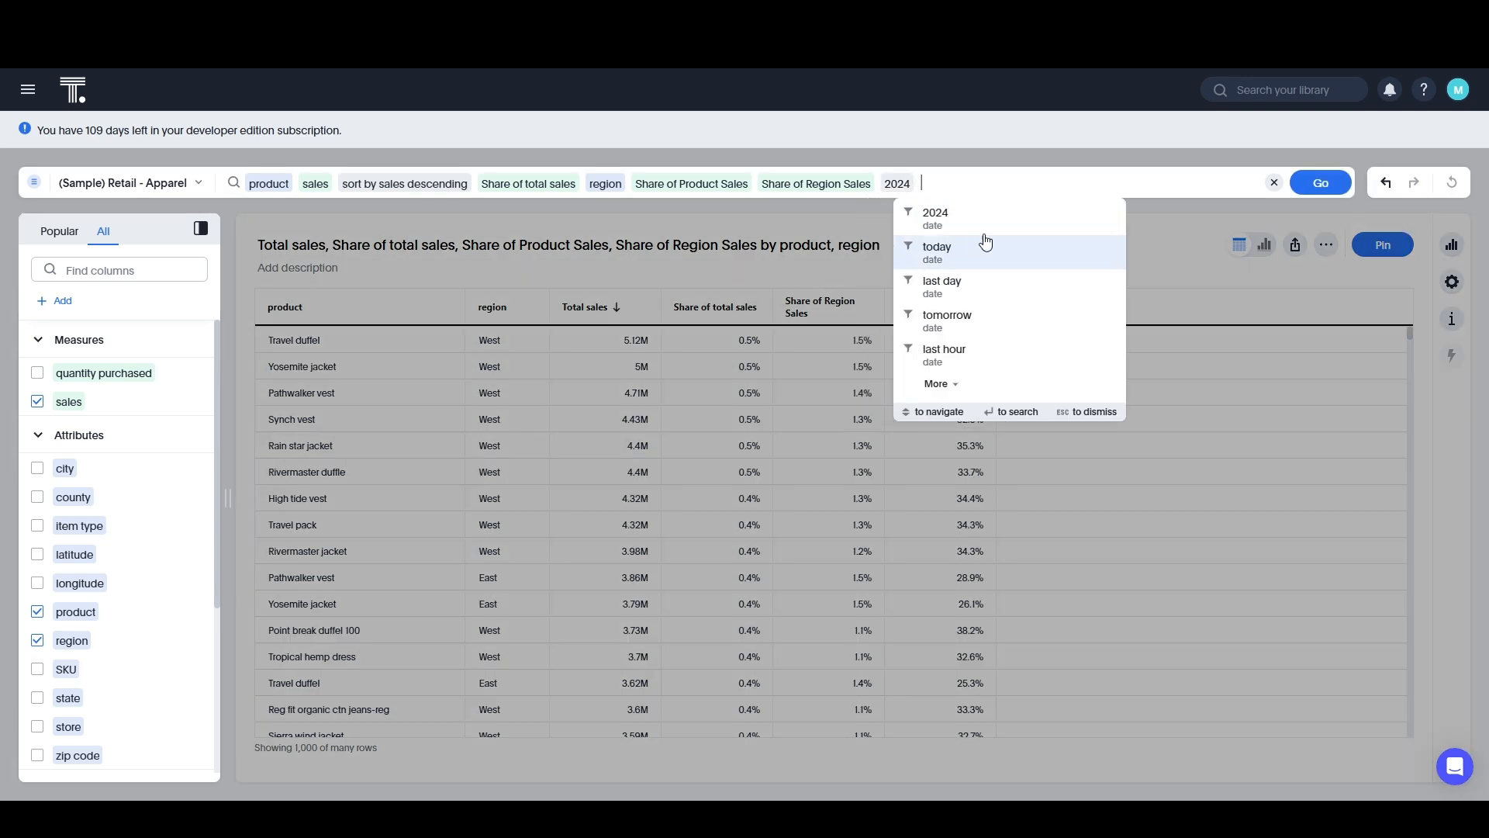
{"action": "left_click", "coordinate": [1318, 184]}
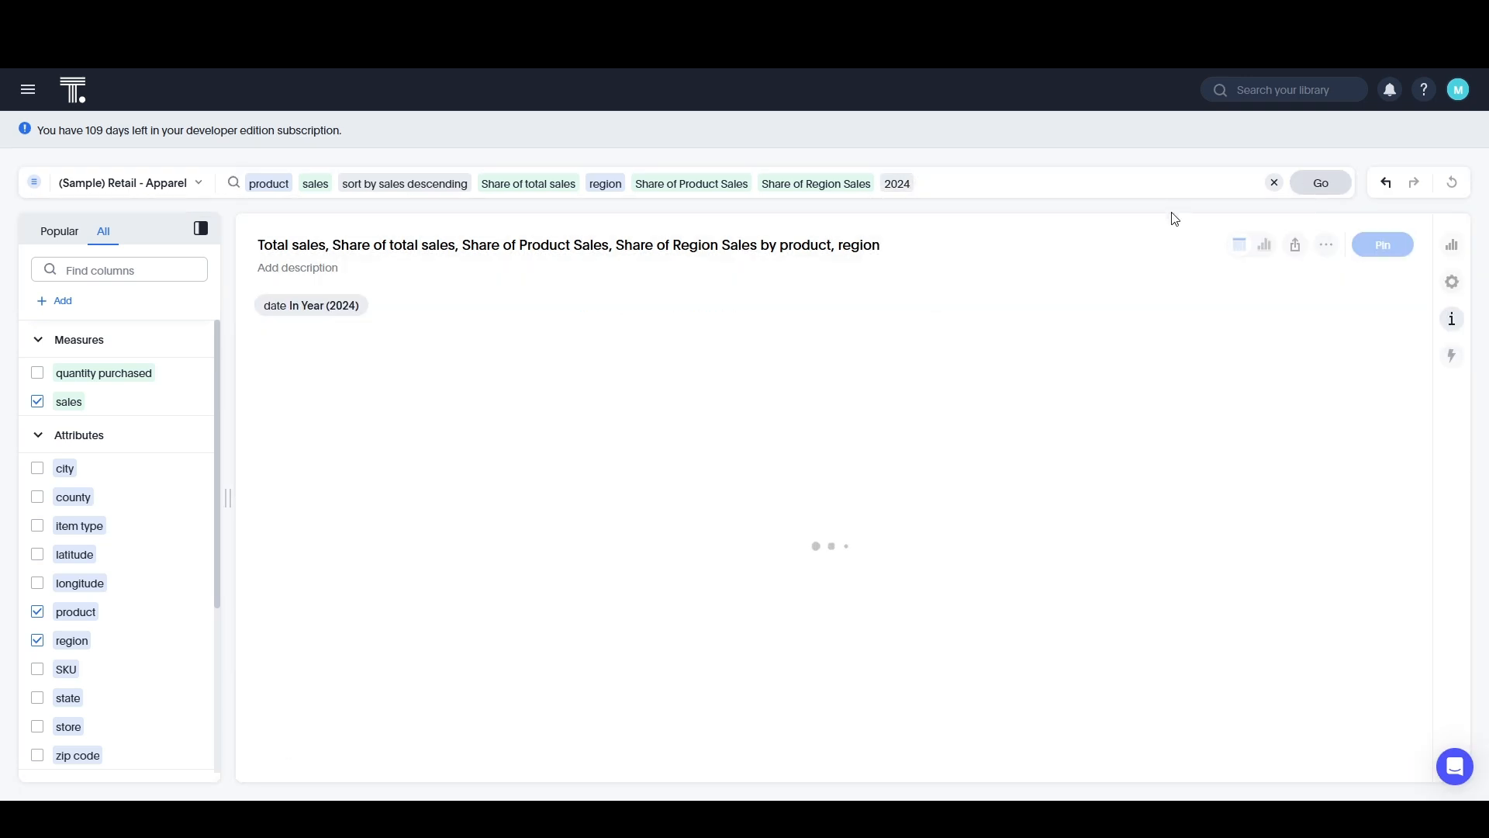